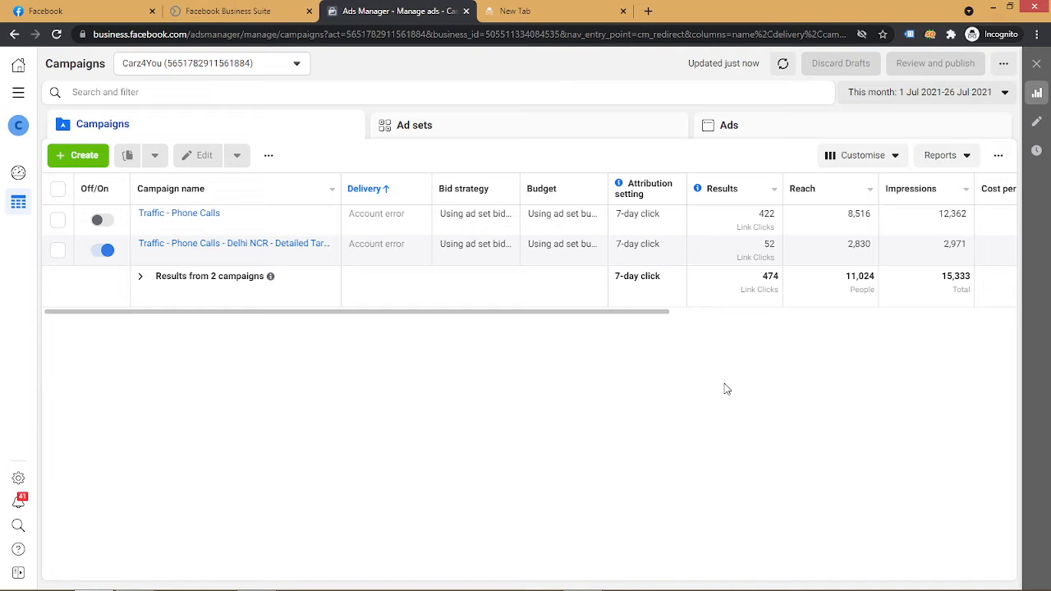
Create a new campaign with the Lead Generation objective.
left_click(234, 14)
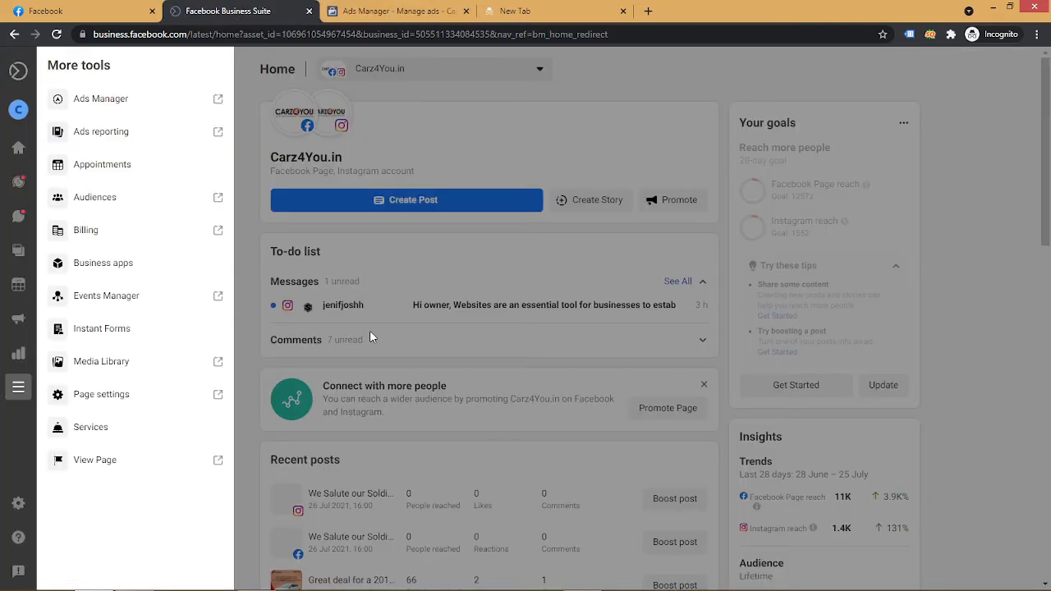
left_click(386, 12)
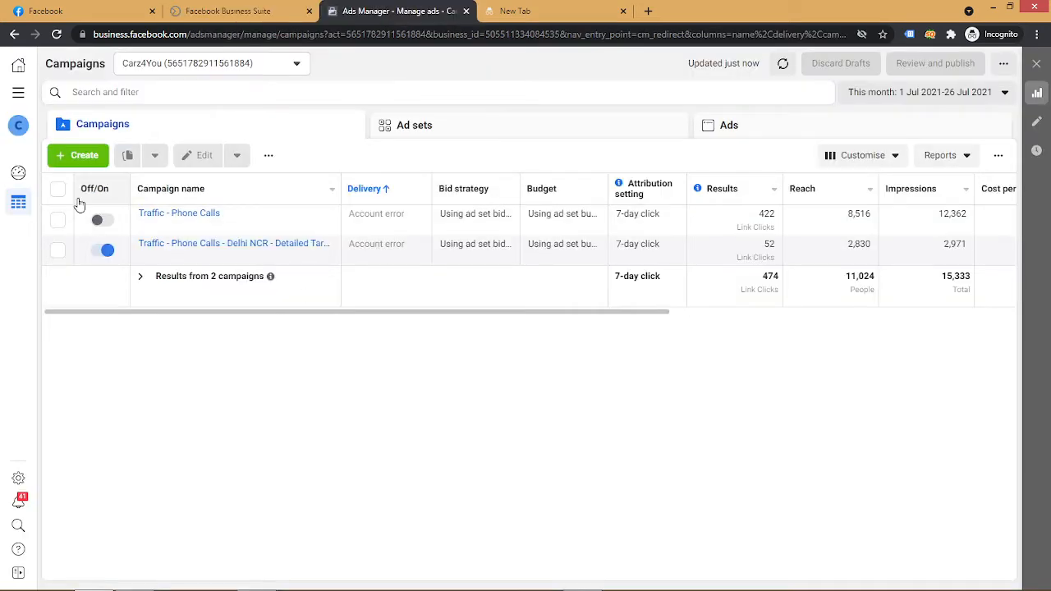
left_click(86, 157)
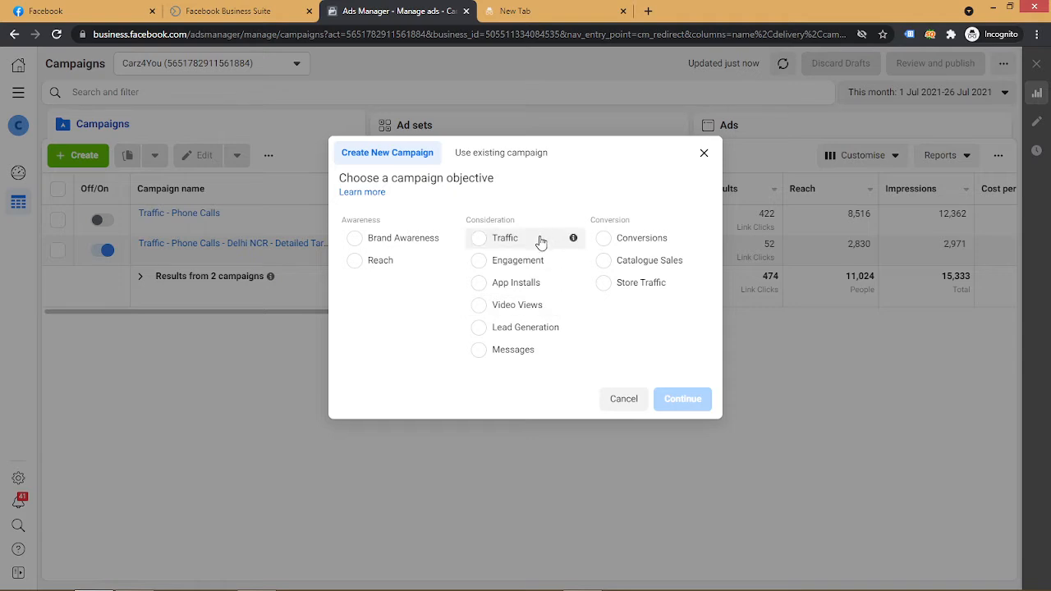
left_click(484, 334)
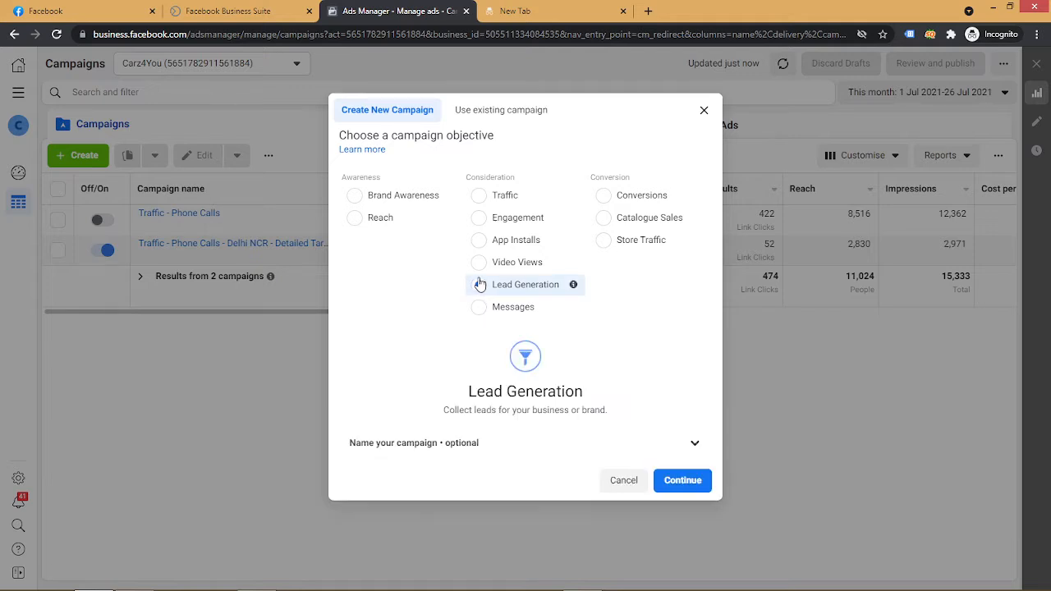
left_click(681, 481)
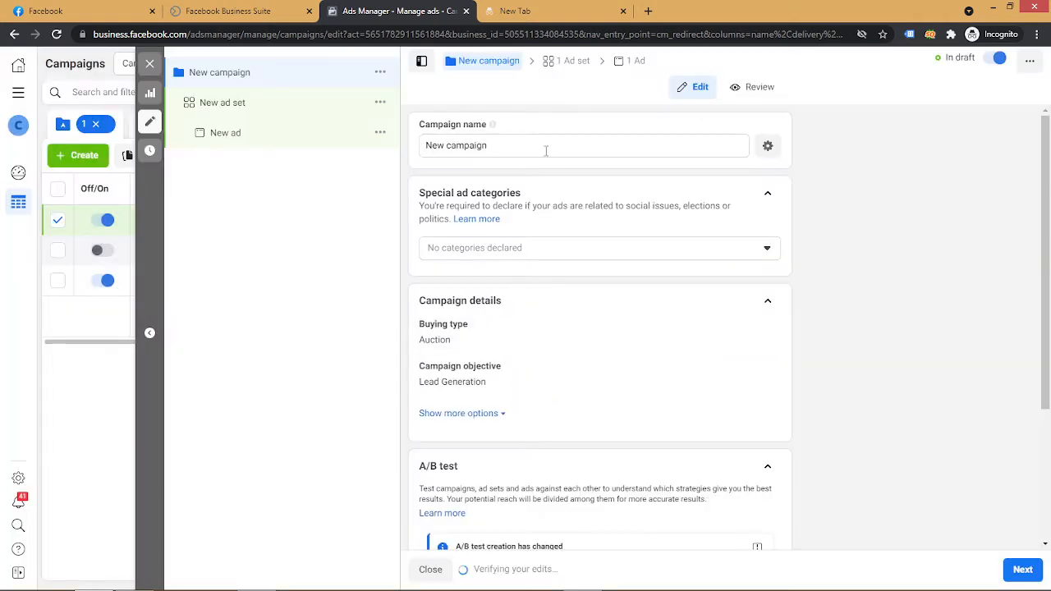
Name the campaign "test - call only ads" and continue to the ad set settings.
left_click(538, 151)
triple_click(538, 151)
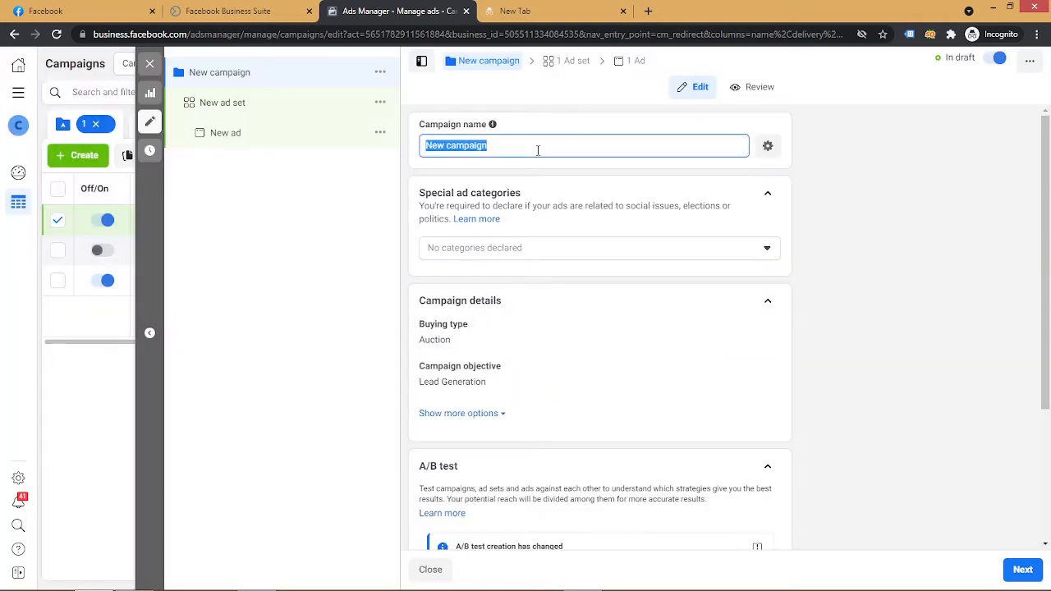
type("tet")
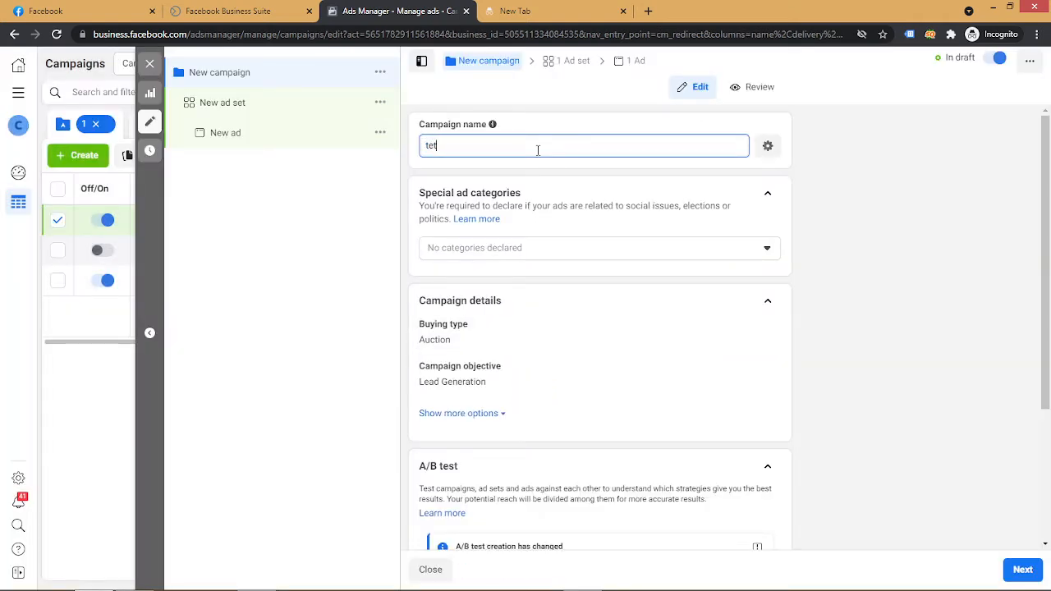
type("st - call only ads")
scroll(830, 325, "down", 1)
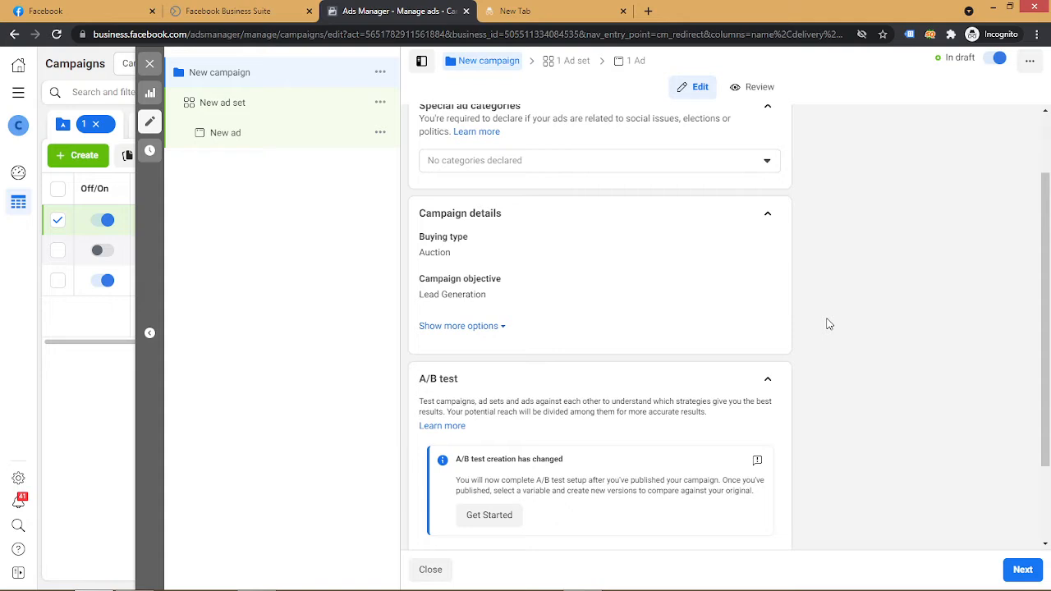
scroll(829, 325, "down", 1)
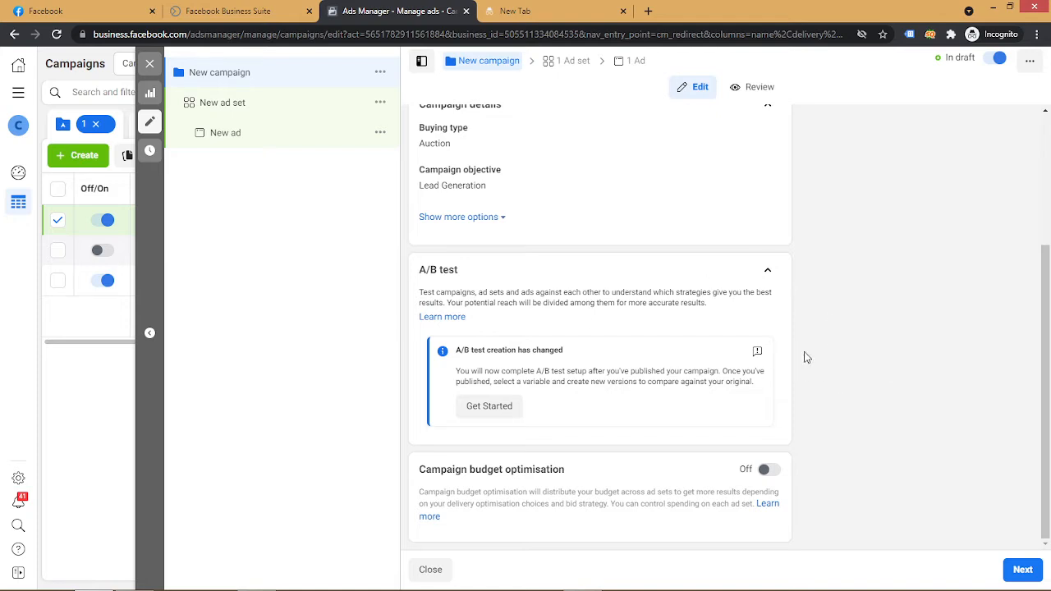
left_click(1024, 576)
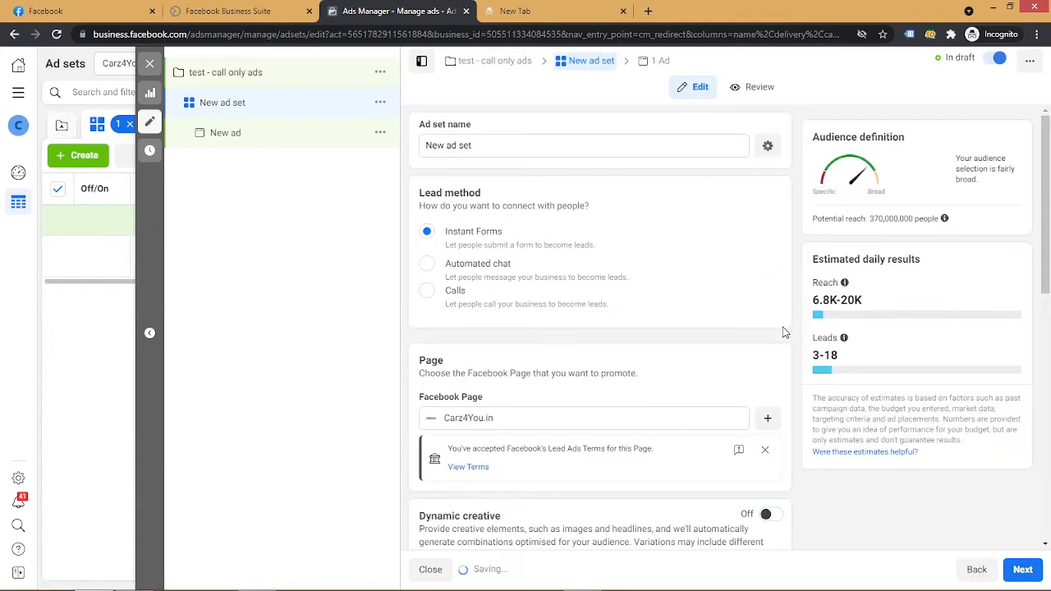
Name the ad set "car" and choose Calls as its lead method.
triple_click(486, 146)
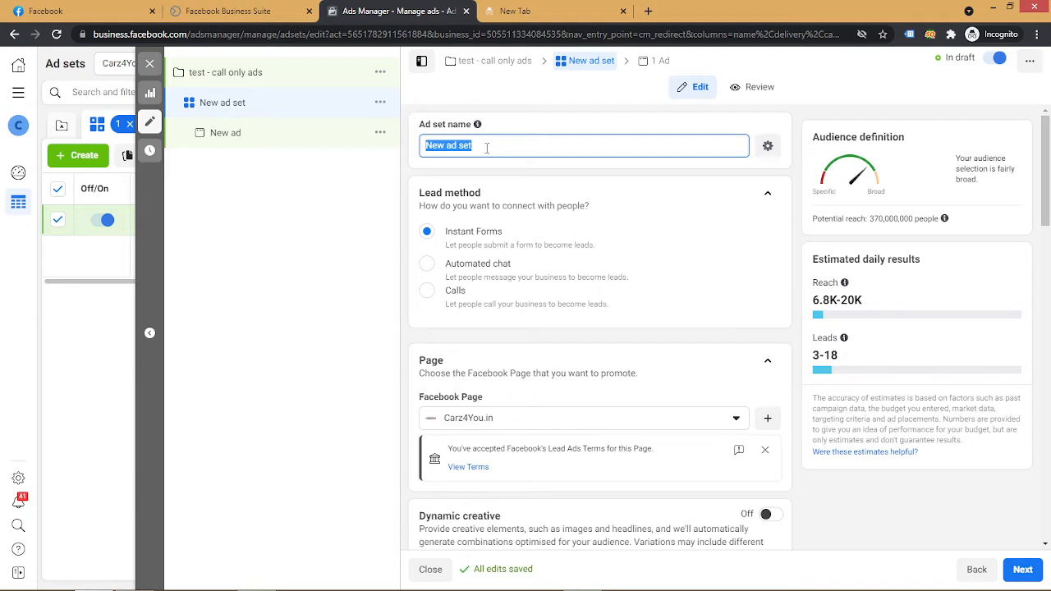
type("car")
scroll(529, 170, "down", 1)
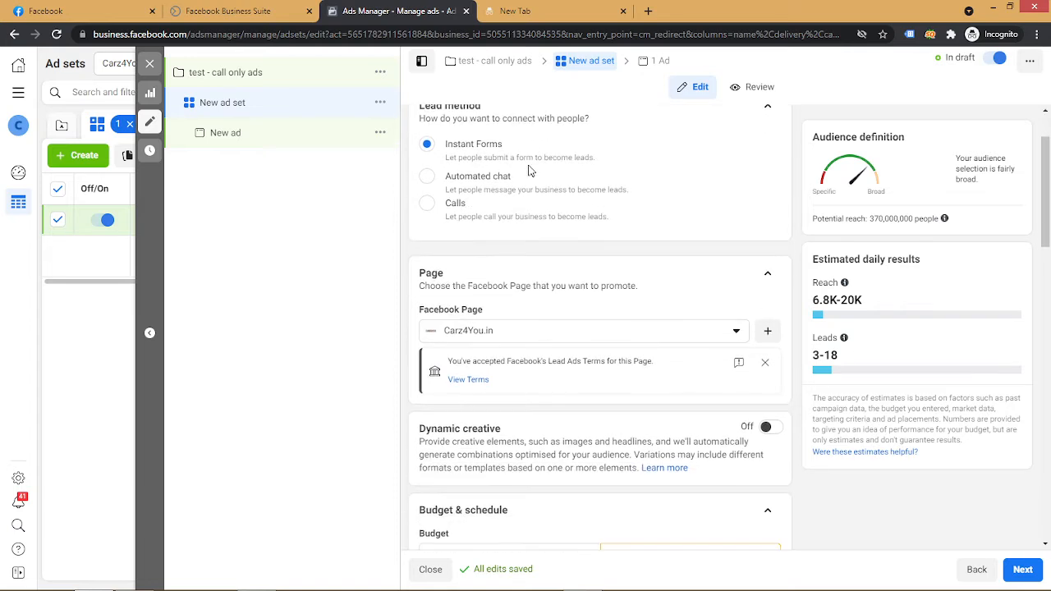
scroll(542, 246, "up", 1)
scroll(549, 244, "down", 1)
scroll(548, 245, "up", 1)
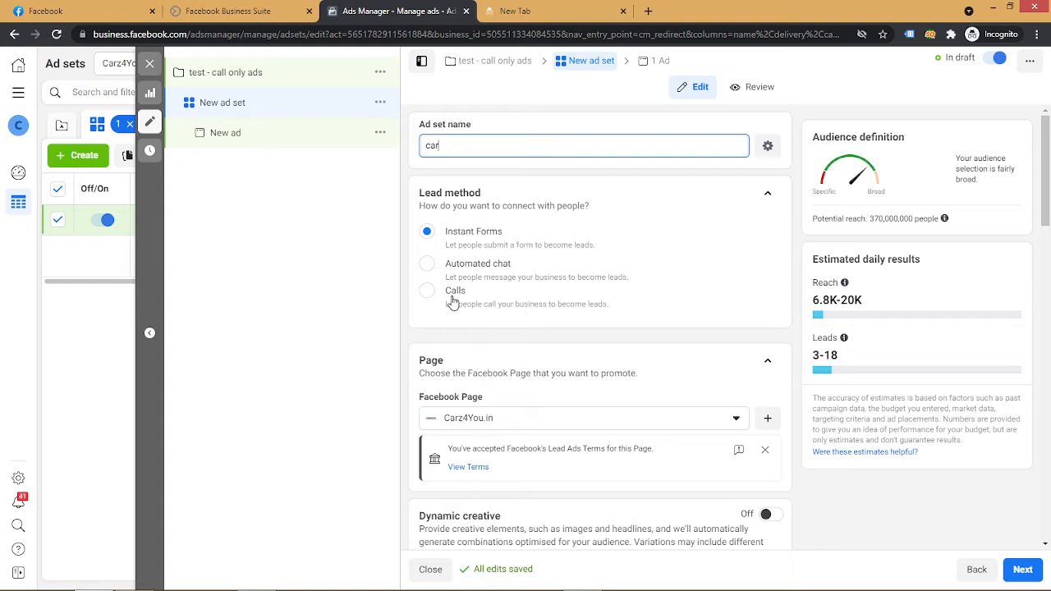
left_click(535, 308)
Select Carz4You.in as the Facebook Page to promote.
scroll(551, 306, "down", 3)
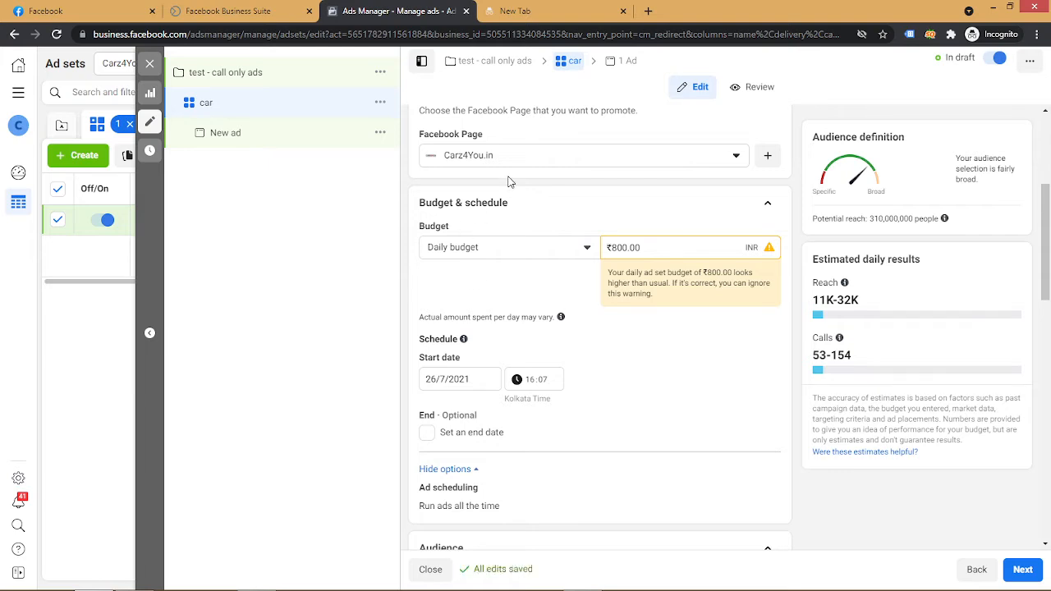
left_click(681, 159)
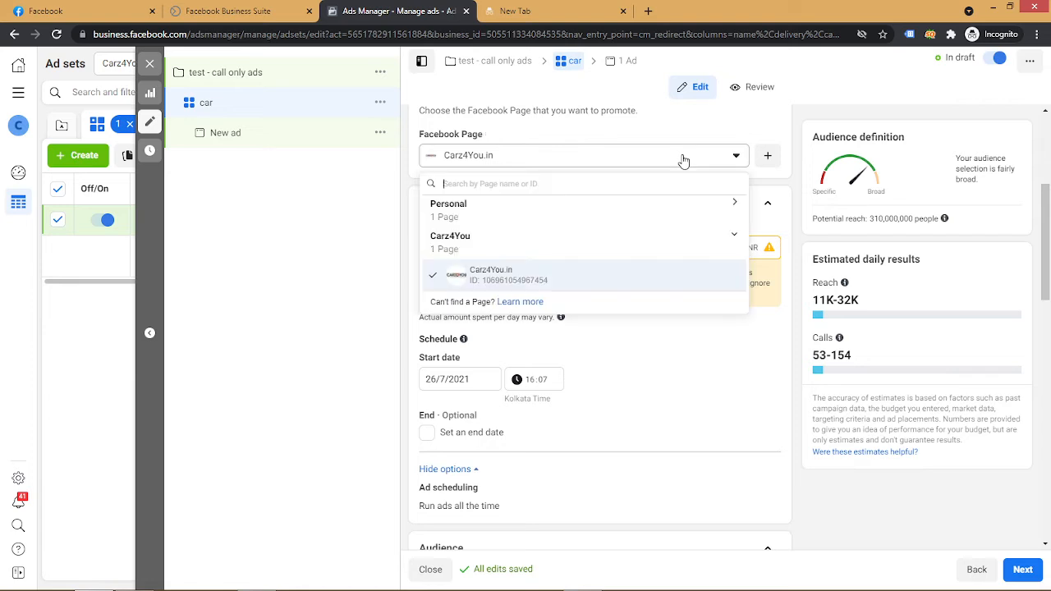
left_click(615, 280)
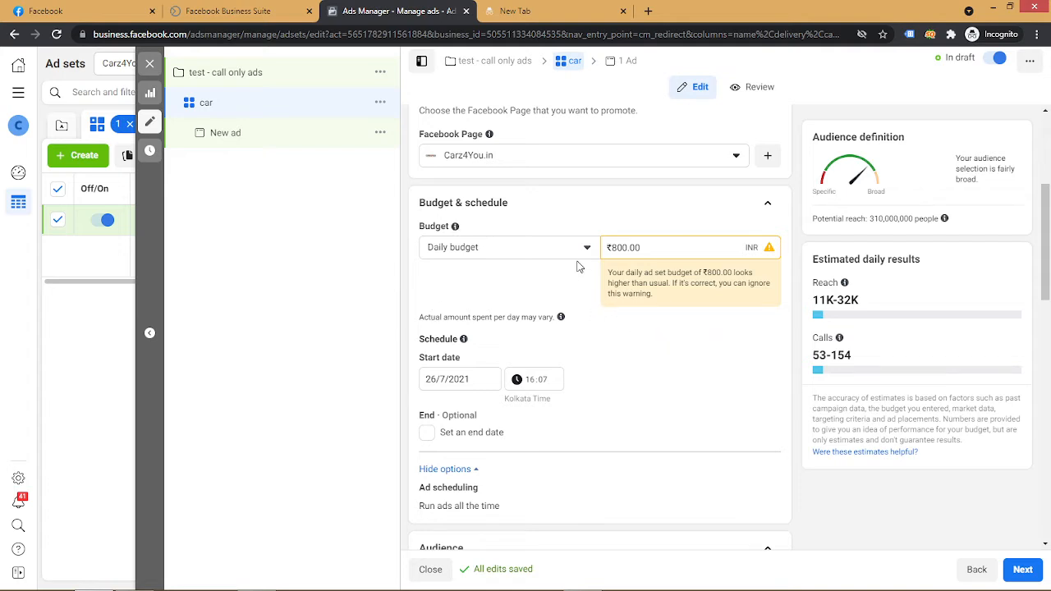
Keep the daily budget type and set the ad set's budget to ₹500.
scroll(577, 267, "down", 1)
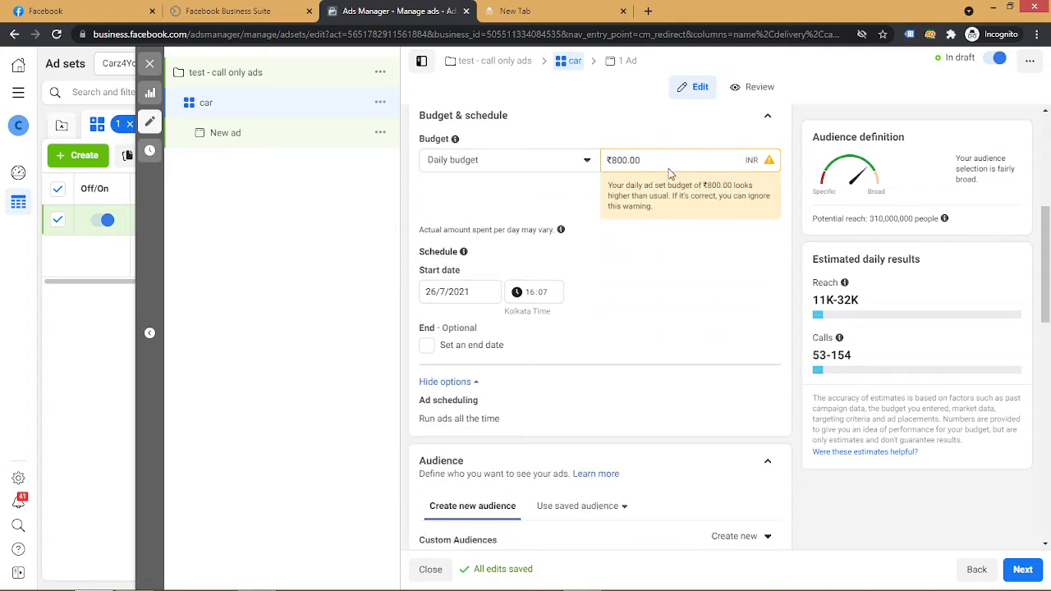
left_click(585, 161)
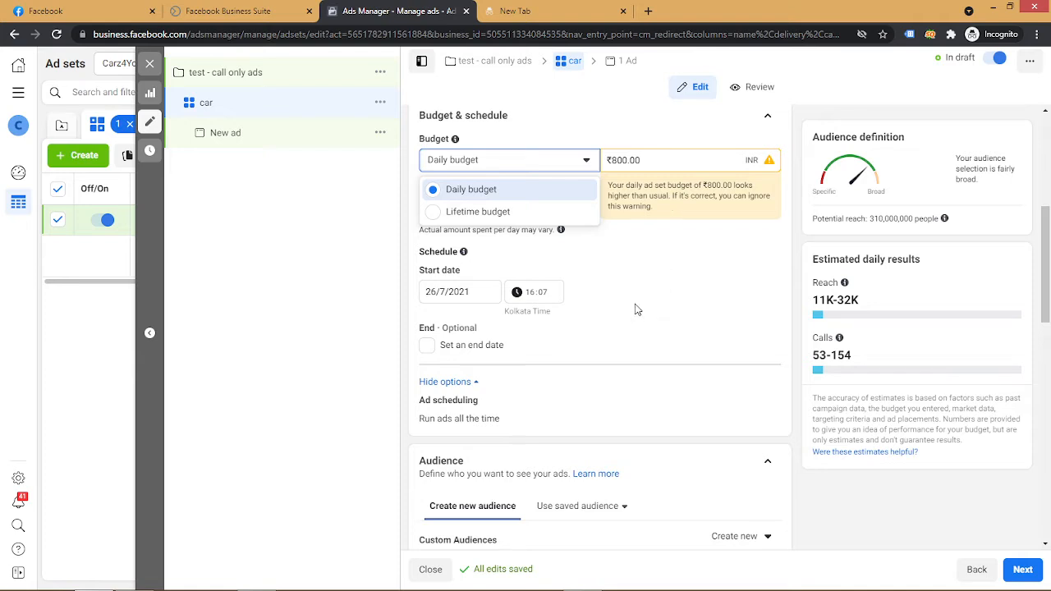
left_click(642, 274)
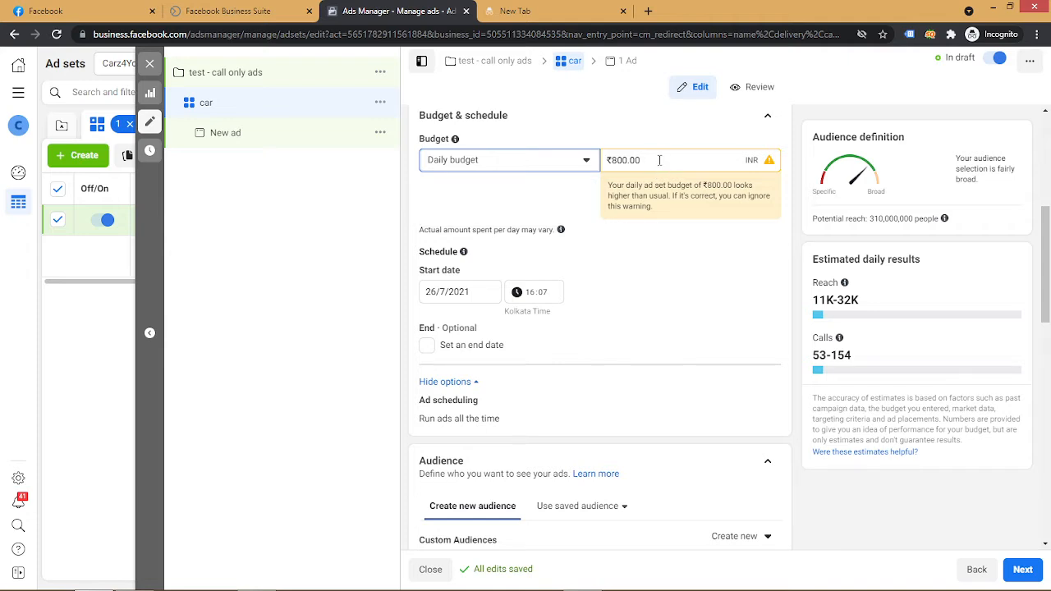
left_click(659, 160)
left_click_drag(660, 160, 606, 160)
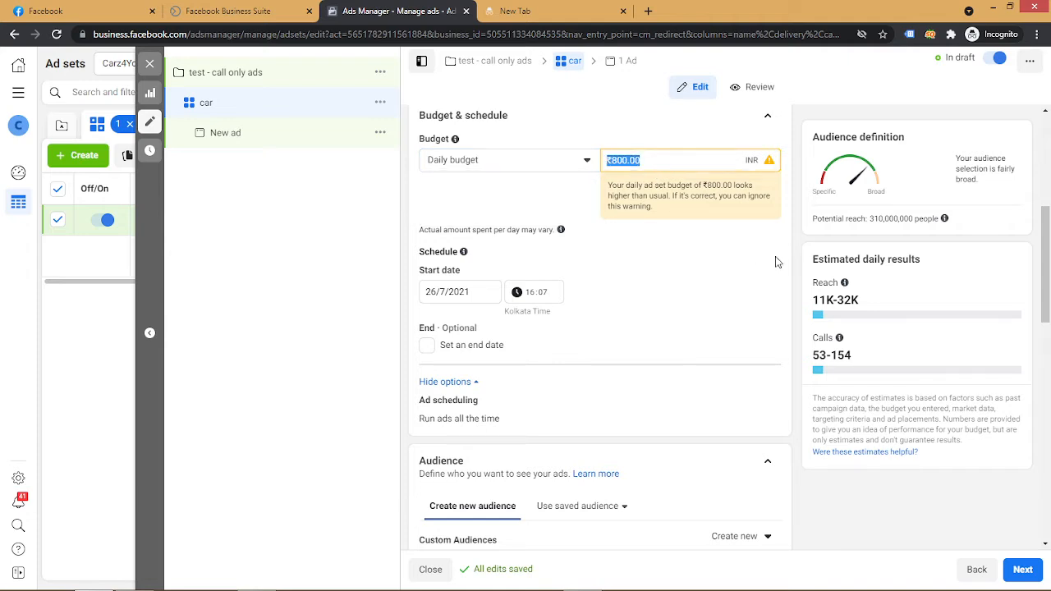
type("500")
left_click(776, 262)
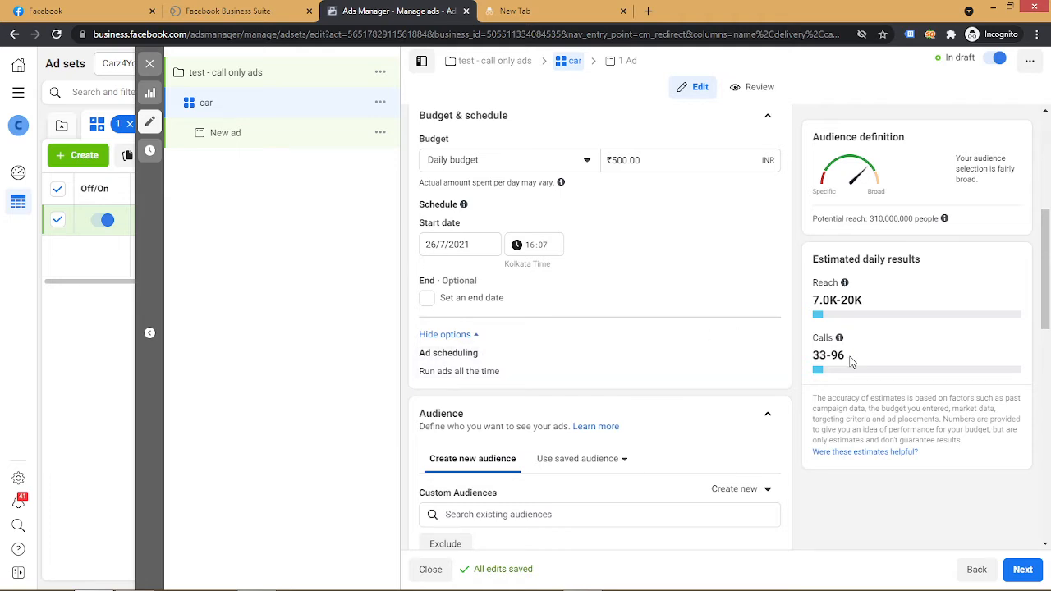
Open the audience's detailed targeting for editing and search its interests for "used cars".
scroll(767, 326, "down", 1)
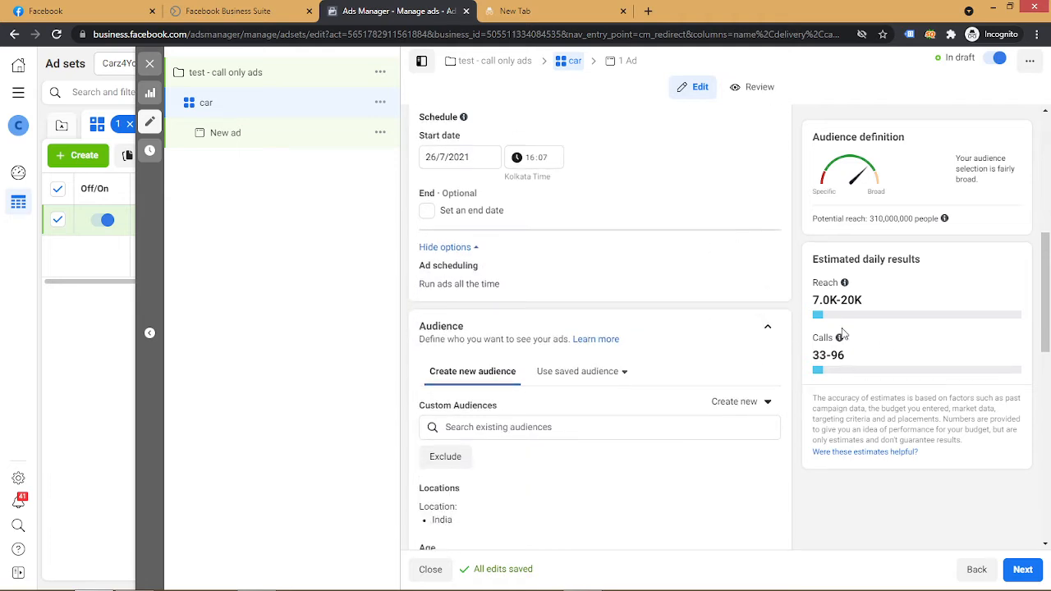
scroll(642, 266, "down", 1)
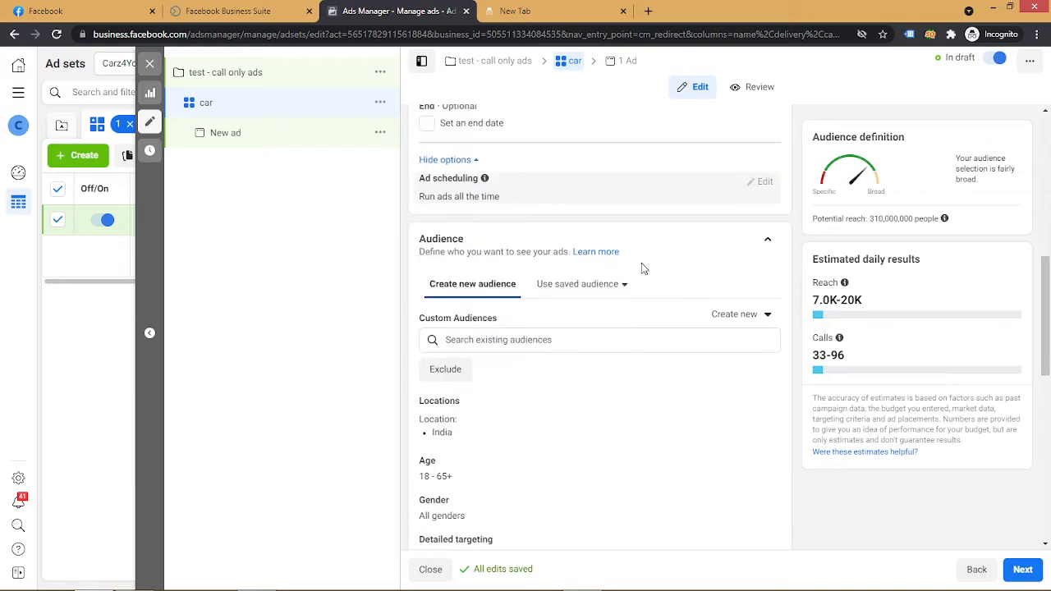
scroll(632, 297, "down", 1)
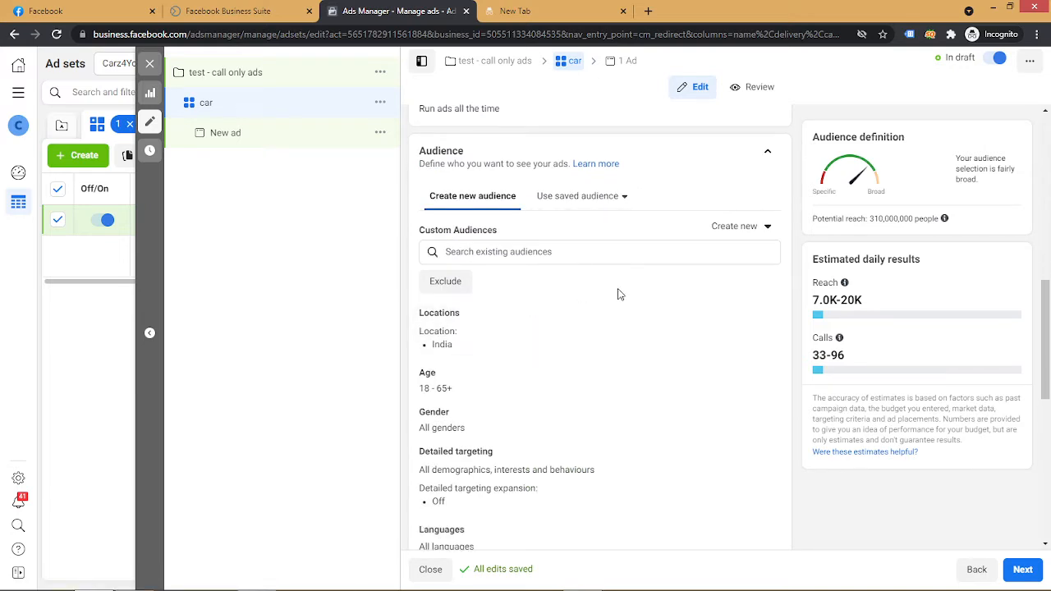
scroll(612, 293, "down", 1)
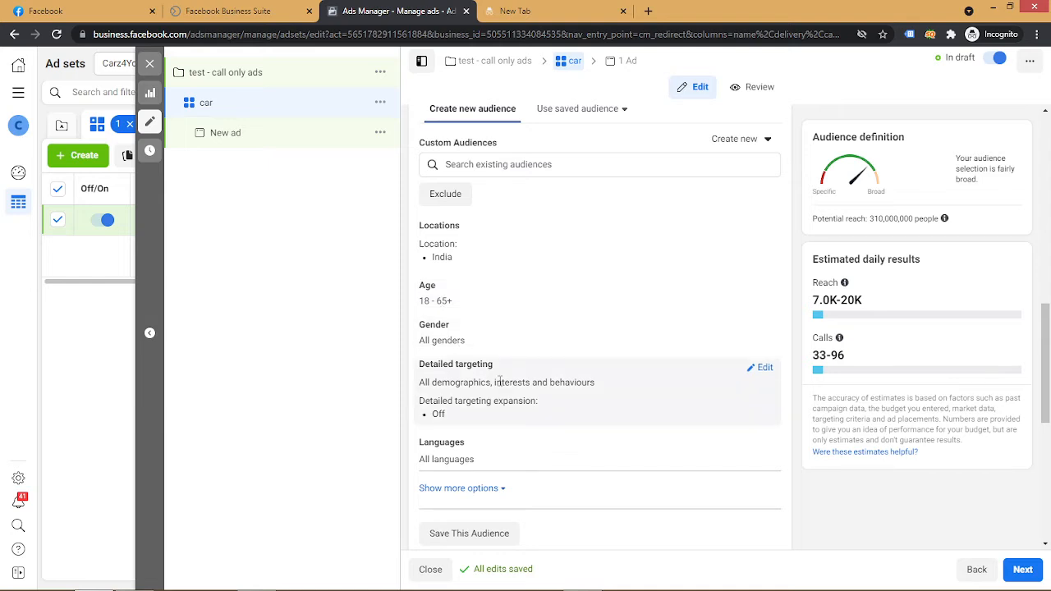
left_click(761, 370)
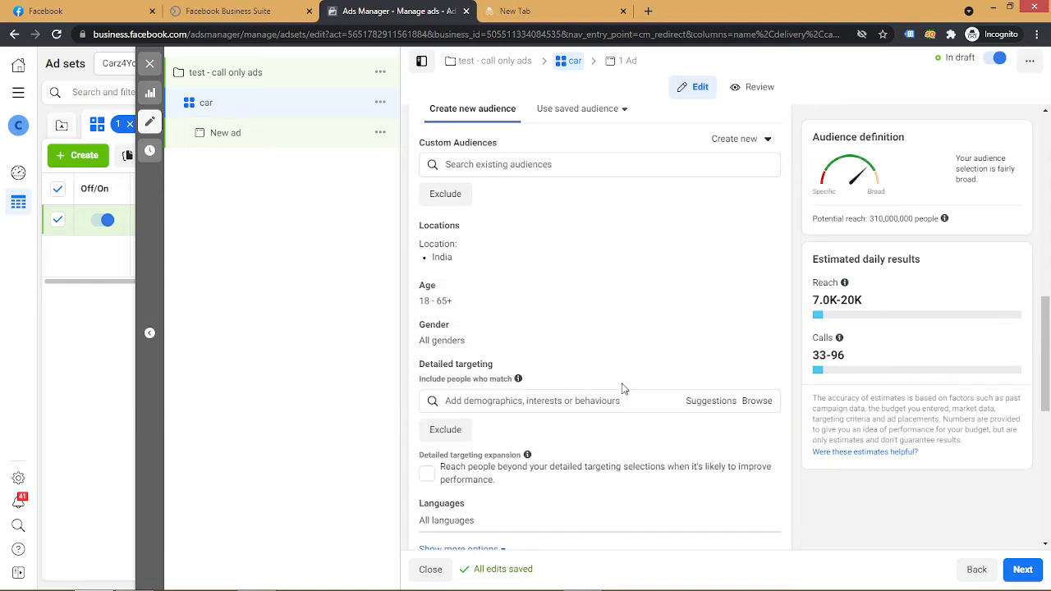
scroll(542, 395, "down", 2)
left_click(550, 225)
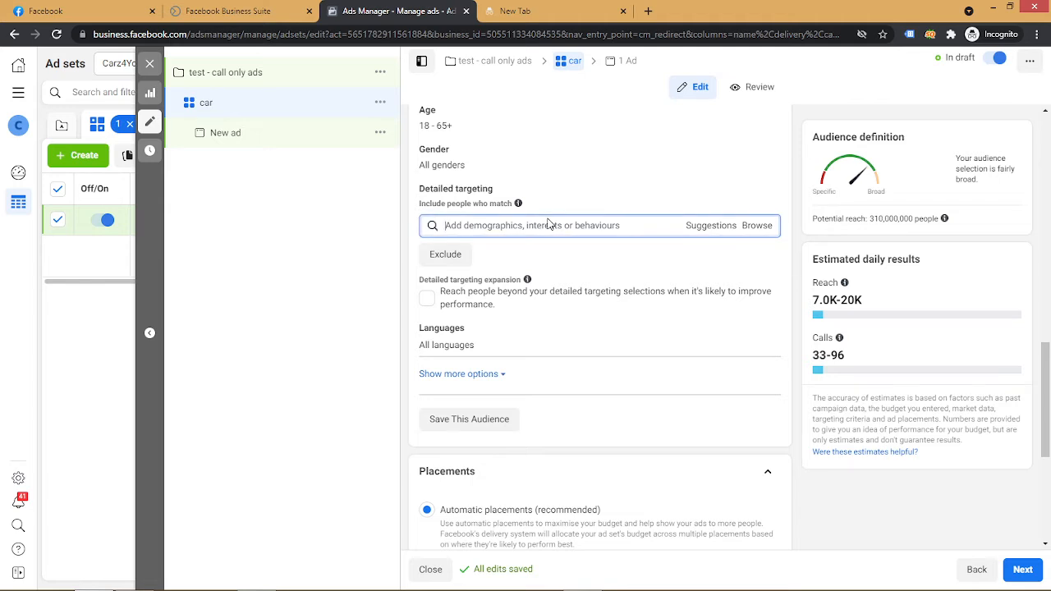
type("used car")
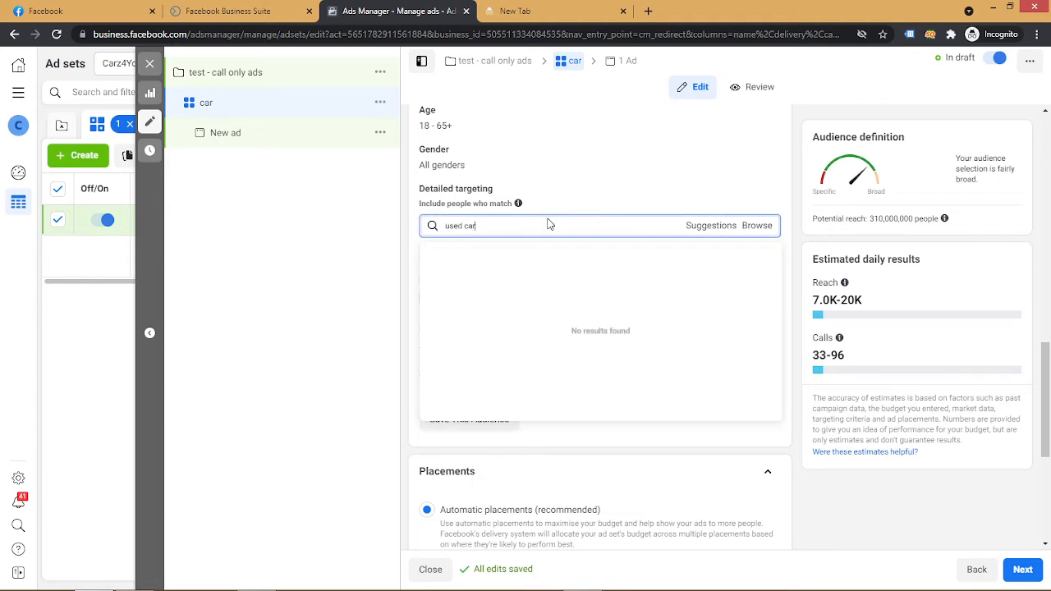
type("s")
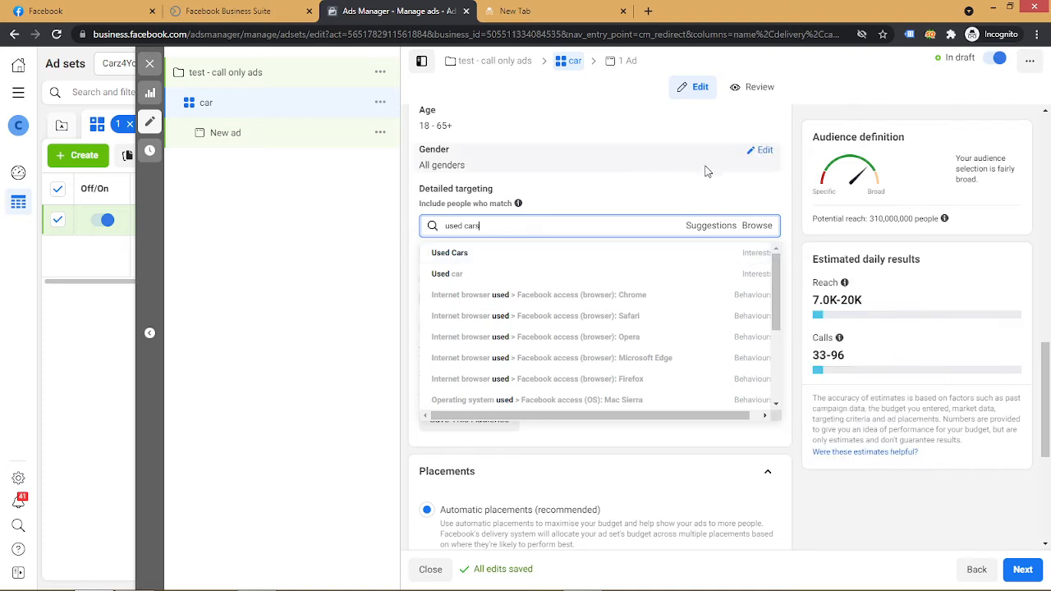
left_click(351, 275)
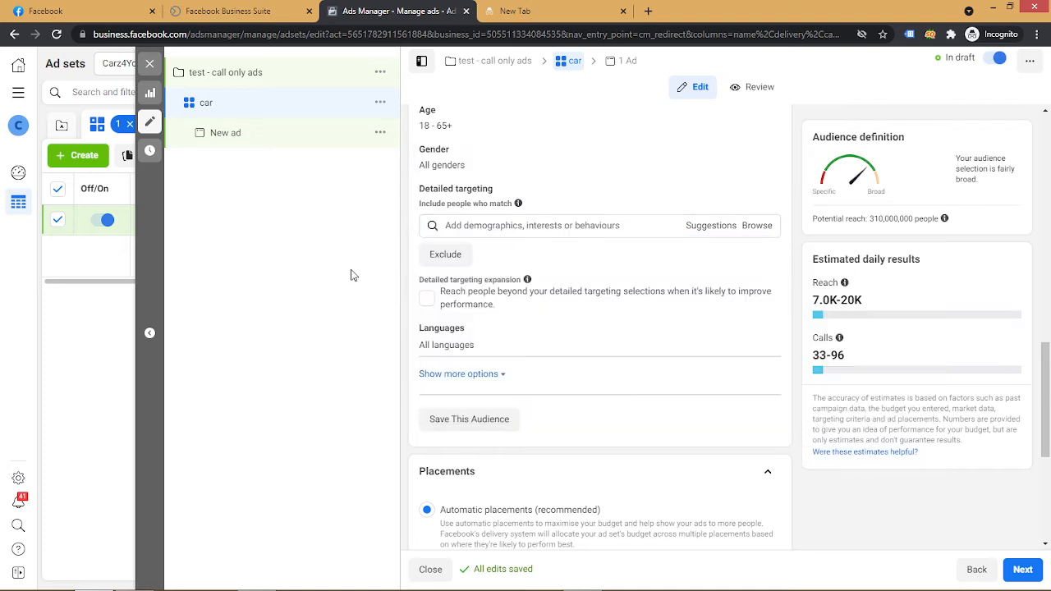
Apply the saved audience "Used Cars Interest - Delhi 60 KM" to the ad set and review its targeting details.
scroll(594, 333, "up", 5)
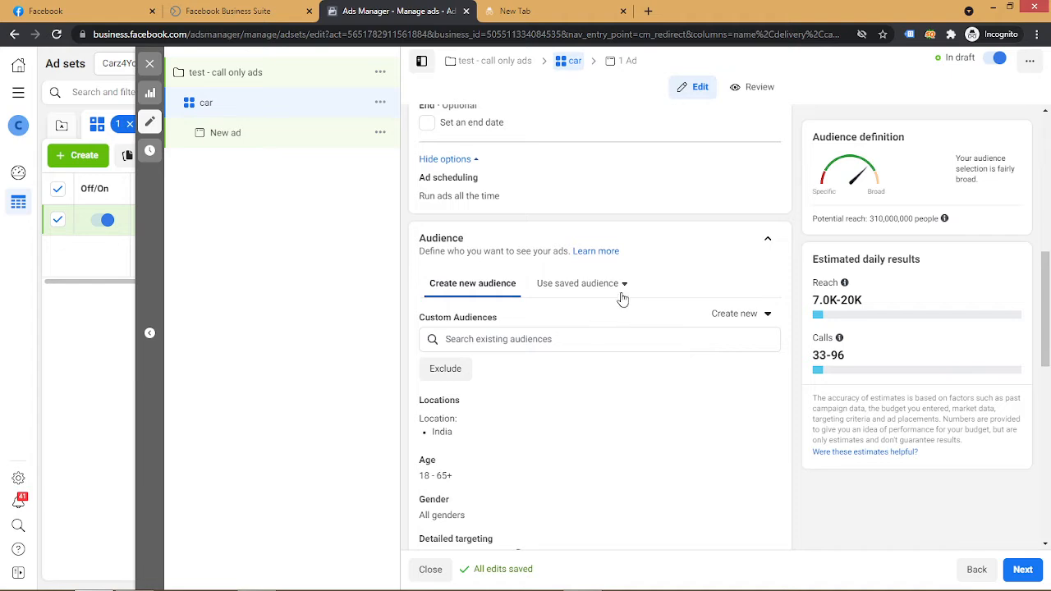
scroll(596, 319, "down", 1)
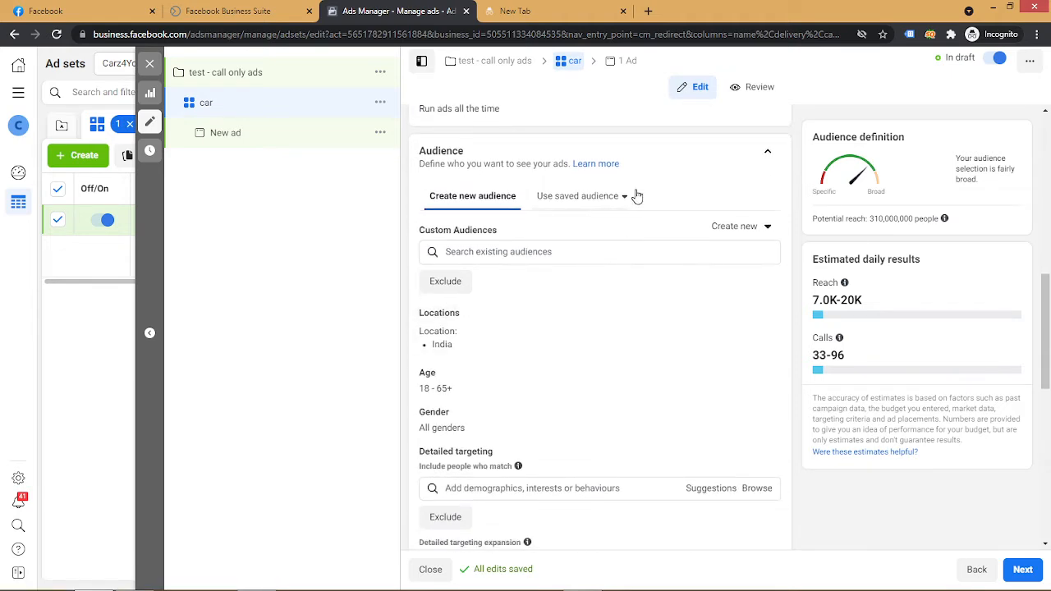
left_click(629, 200)
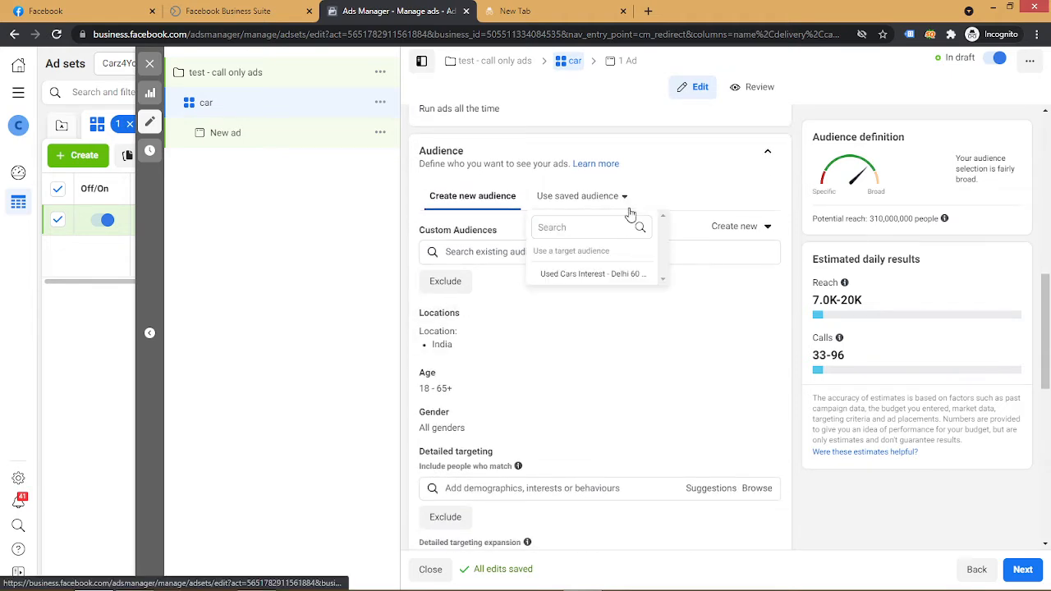
left_click(585, 276)
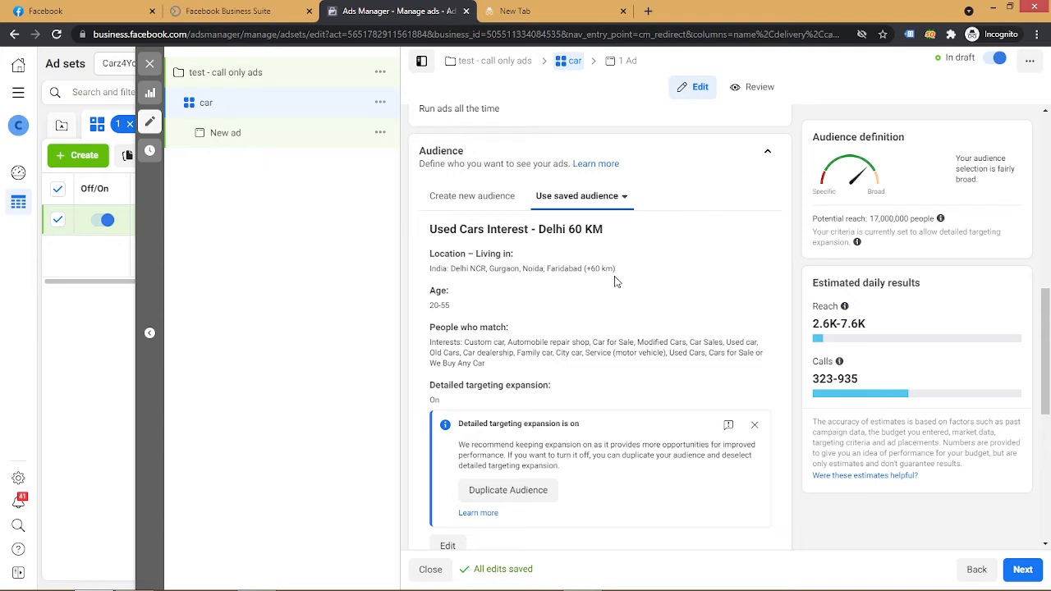
scroll(618, 282, "down", 1)
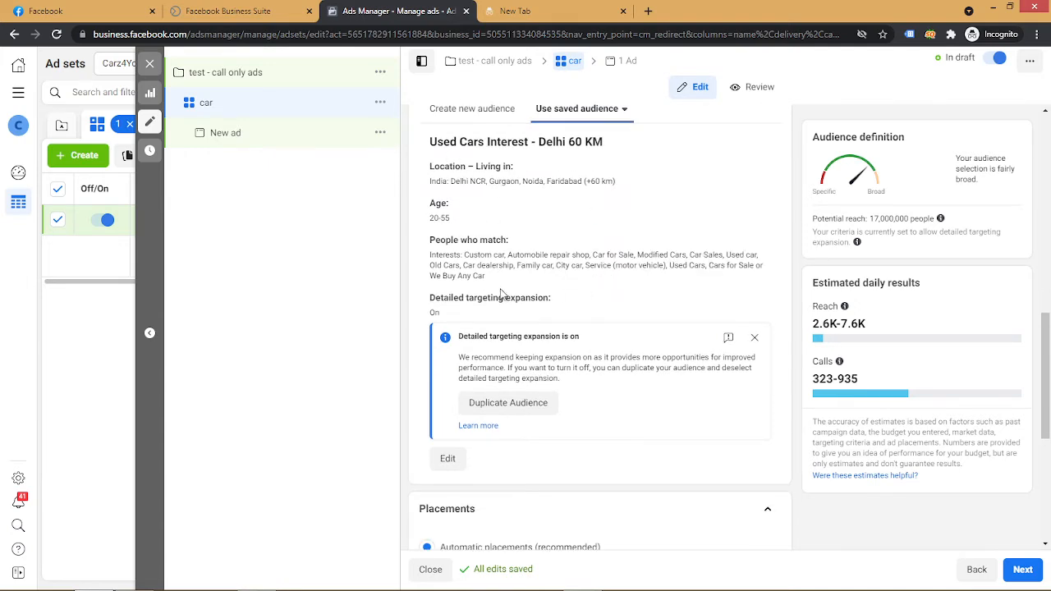
Switch the ad set to manual placements and examine which platforms and placements are offered.
scroll(542, 254, "down", 2)
scroll(542, 254, "down", 1)
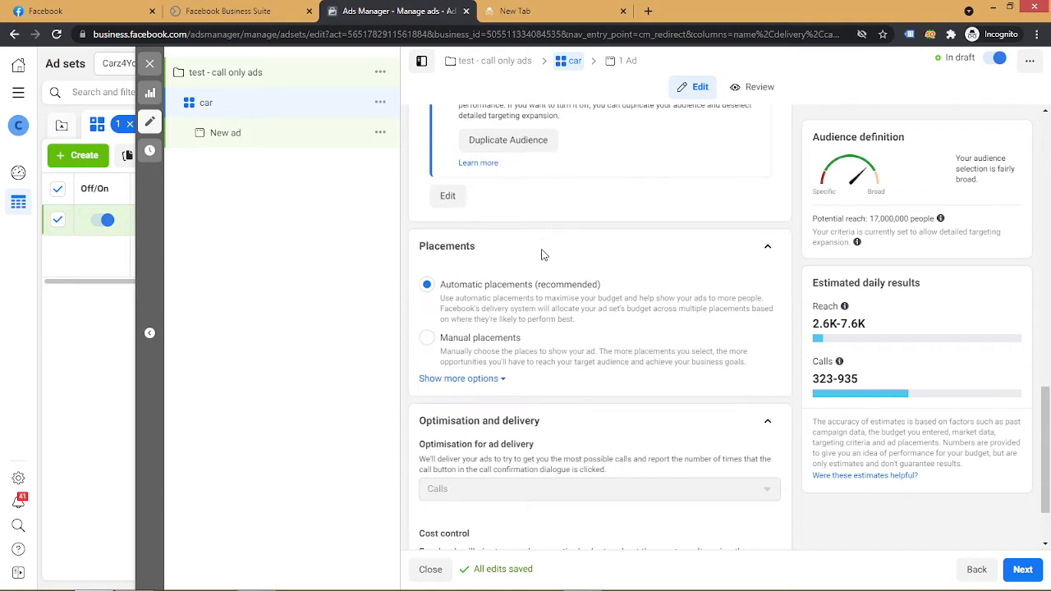
scroll(476, 326, "down", 1)
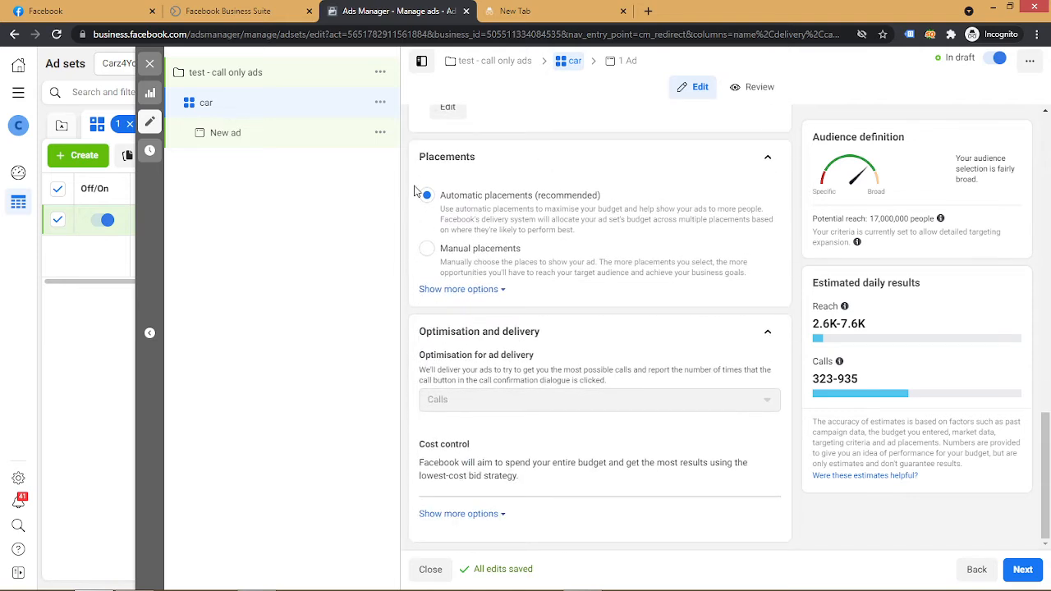
left_click(427, 252)
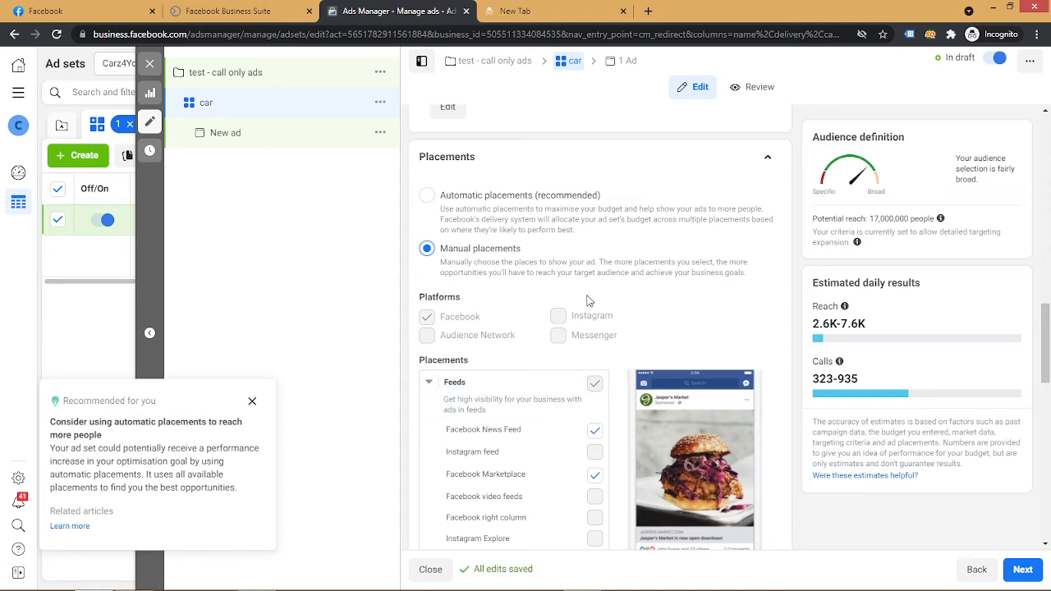
scroll(435, 222, "down", 1)
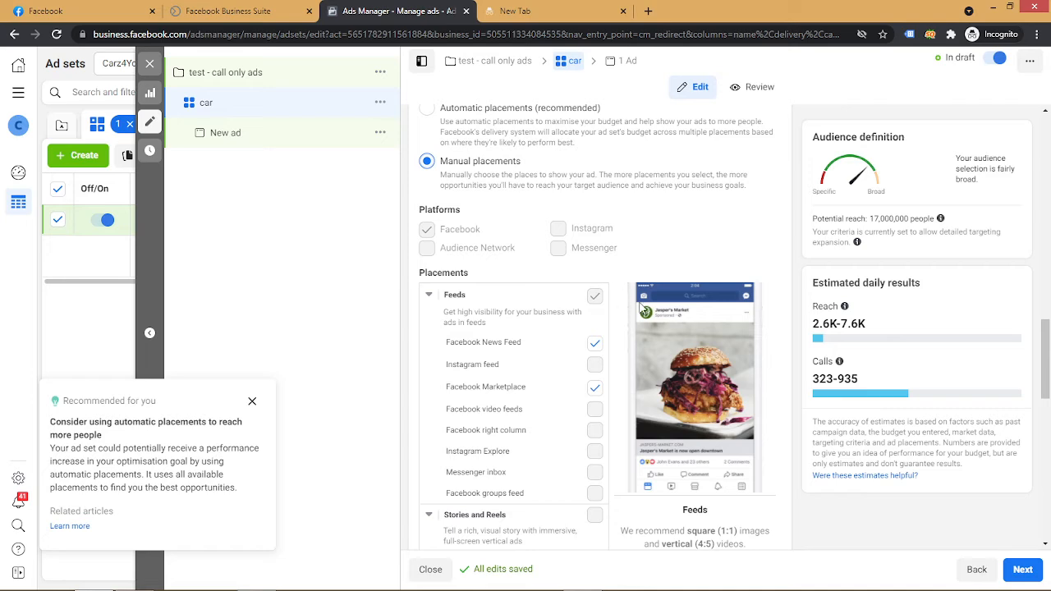
scroll(589, 345, "down", 3)
scroll(589, 346, "up", 5)
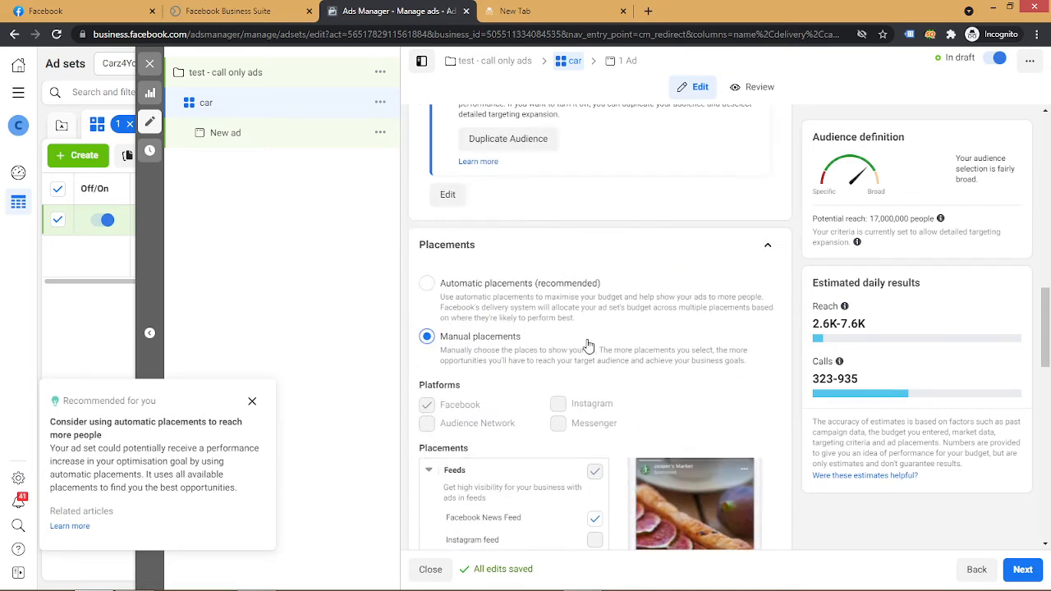
scroll(588, 345, "down", 1)
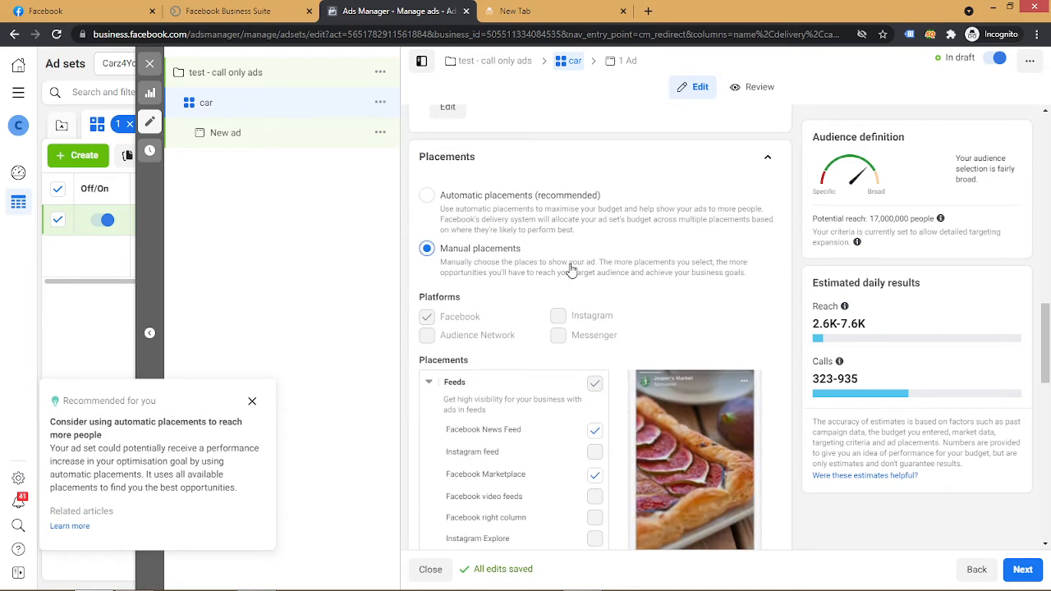
scroll(572, 271, "down", 3)
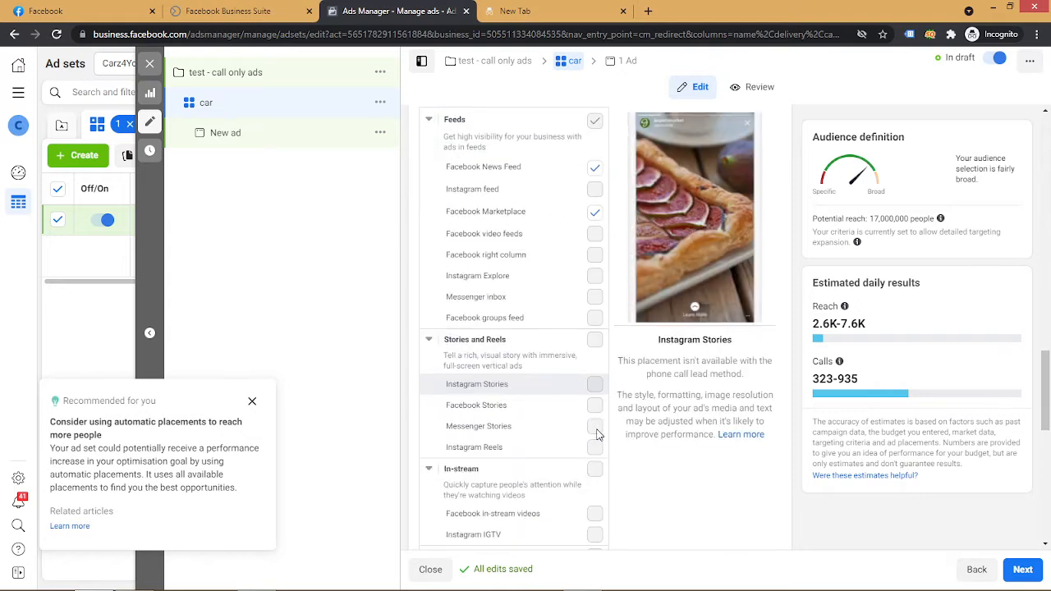
scroll(643, 426, "down", 2)
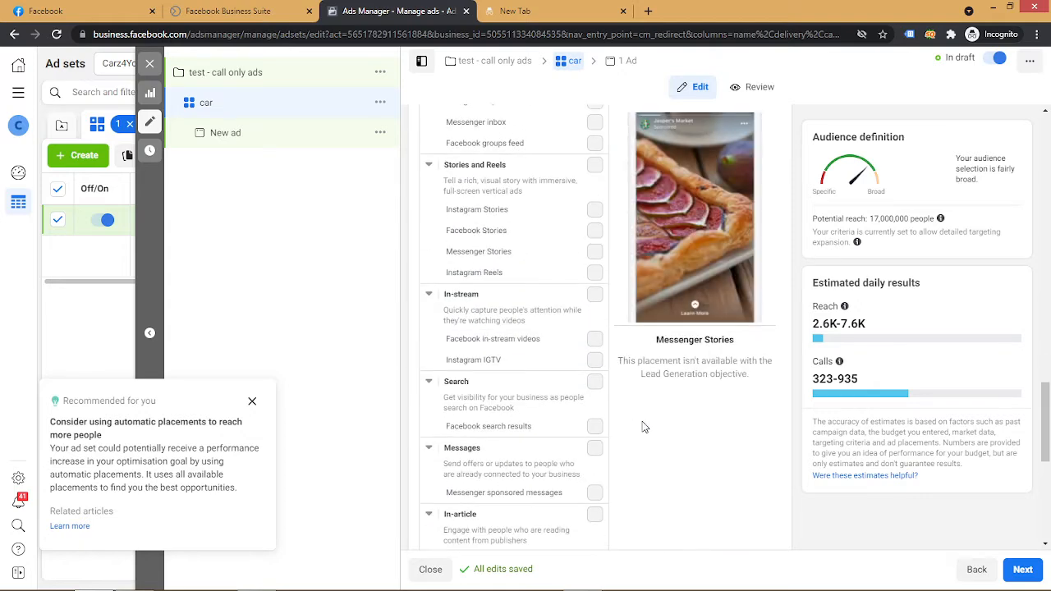
scroll(645, 426, "up", 2)
scroll(644, 426, "up", 2)
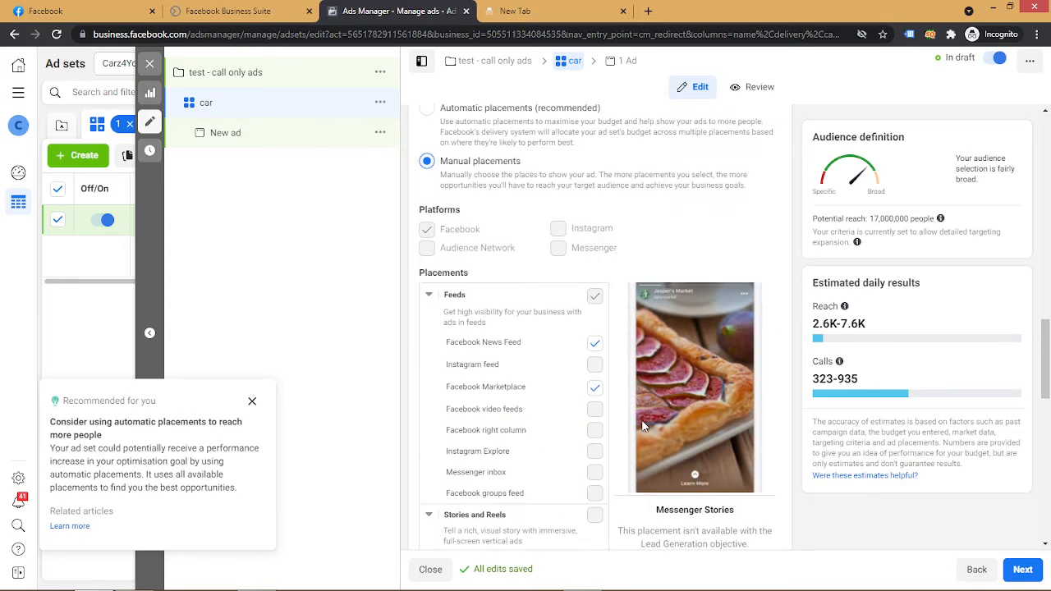
scroll(448, 246, "up", 1)
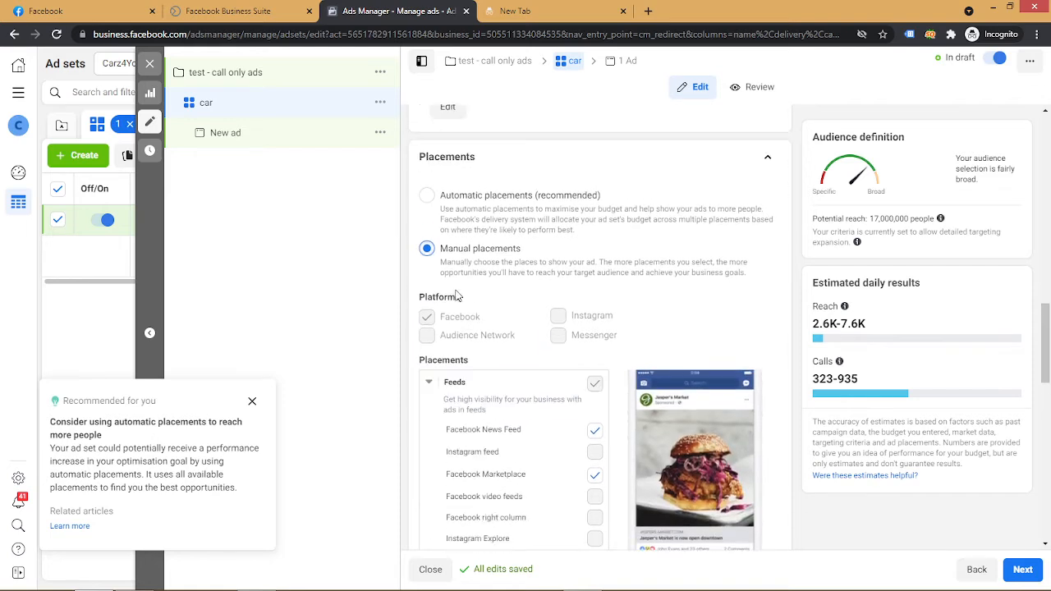
Set the ad set to automatic placements and proceed to the ad's setup after reviewing the budget and audience.
left_click(427, 196)
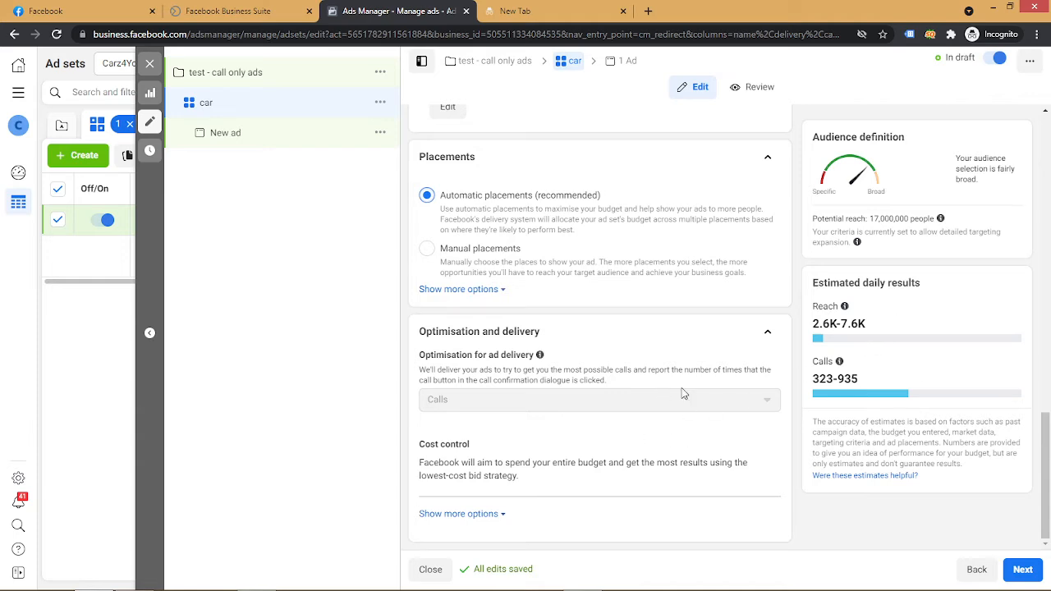
scroll(579, 364, "up", 5)
scroll(579, 364, "up", 6)
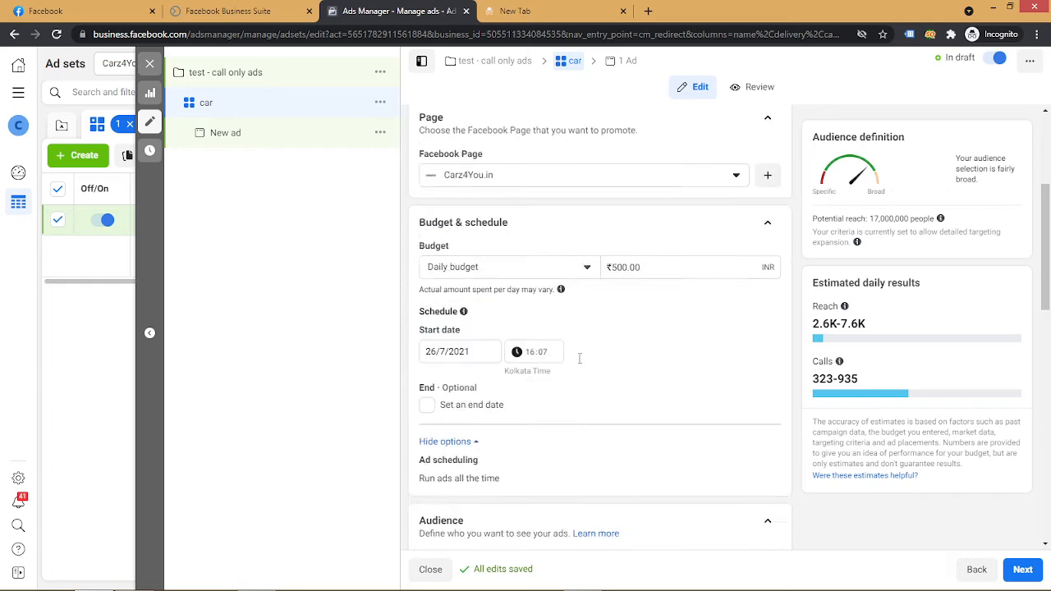
scroll(579, 364, "down", 4)
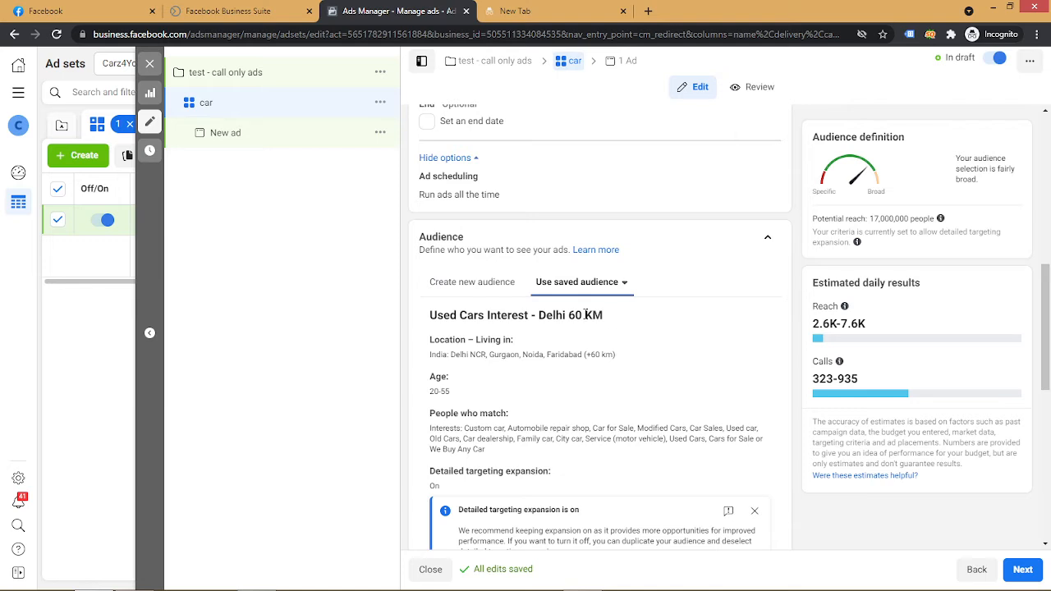
scroll(665, 382, "up", 2)
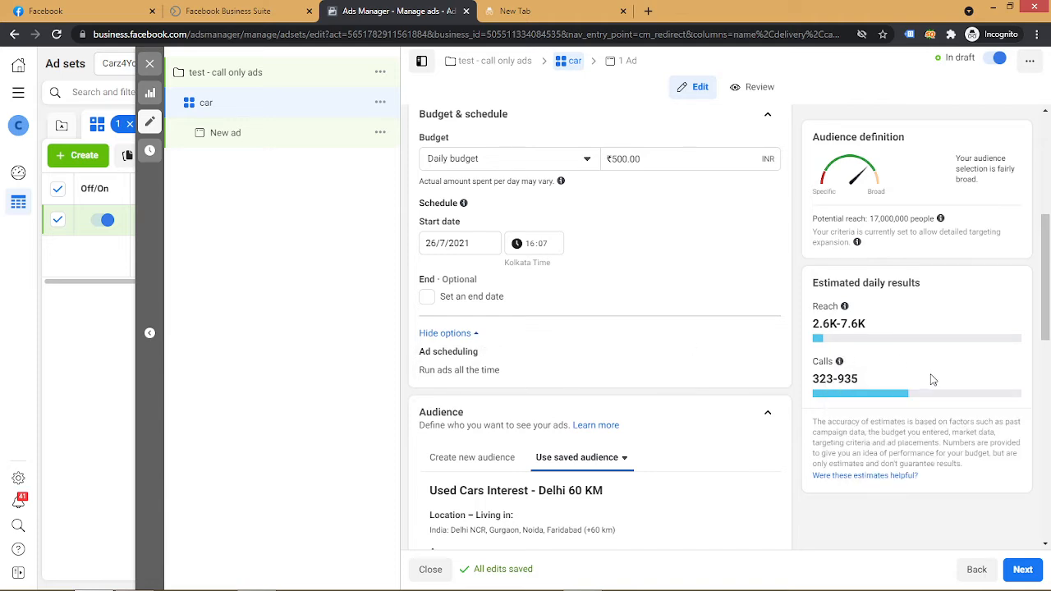
scroll(661, 351, "down", 10)
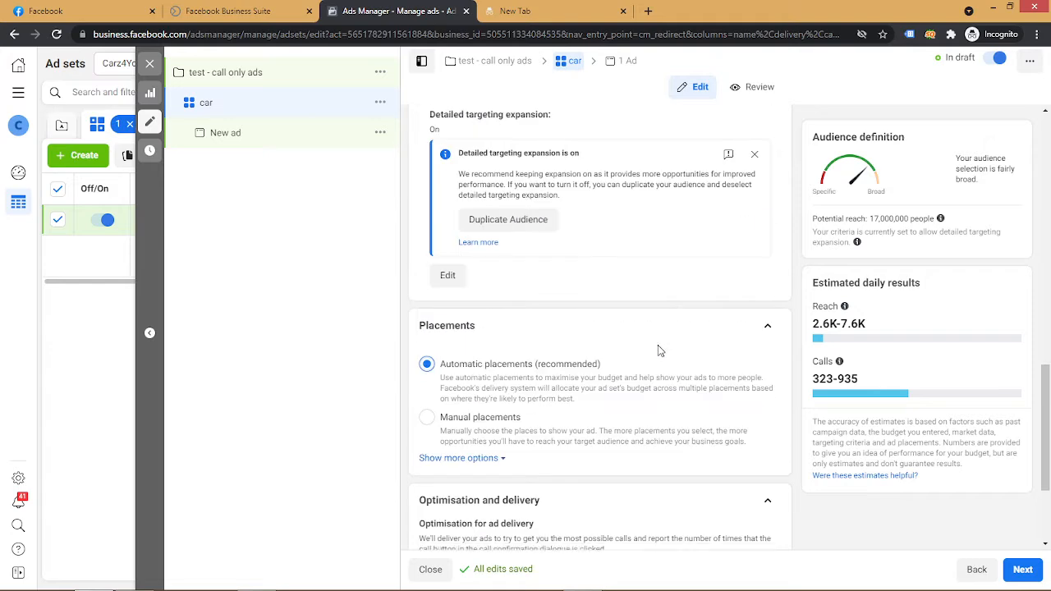
left_click(1024, 569)
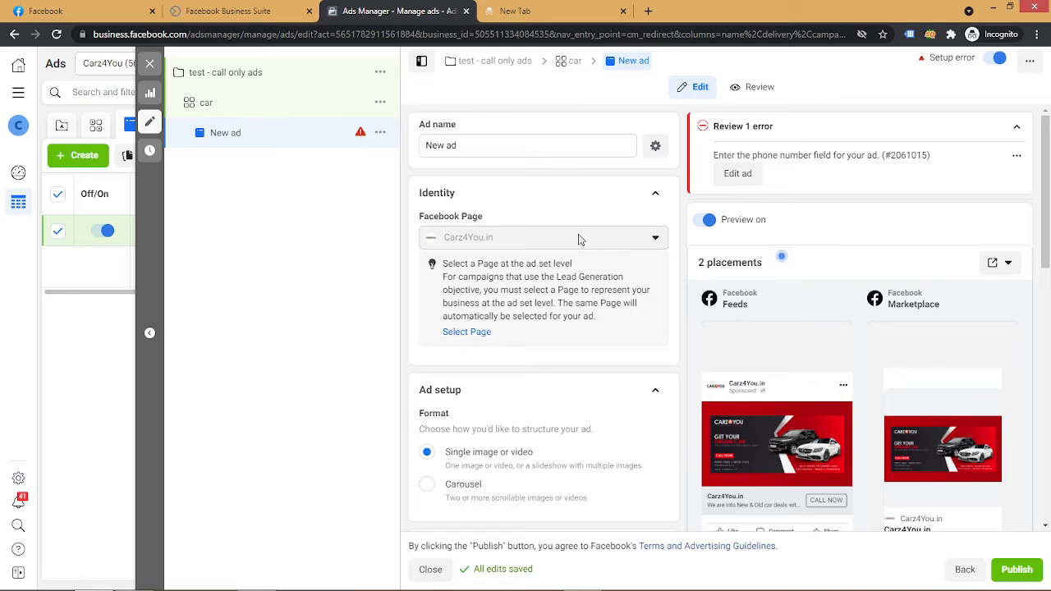
scroll(578, 238, "down", 3)
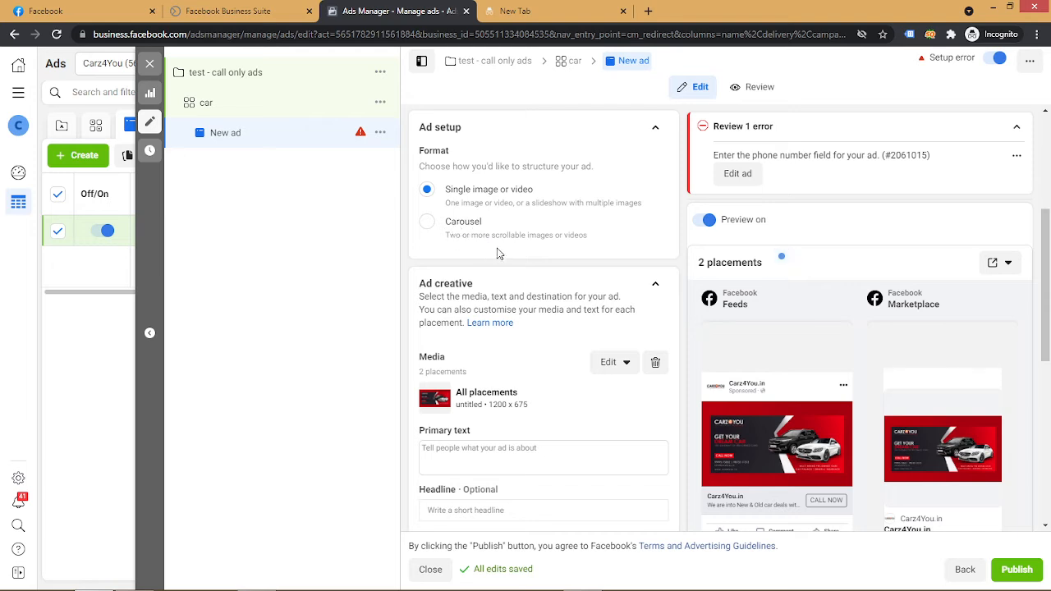
scroll(542, 268, "down", 1)
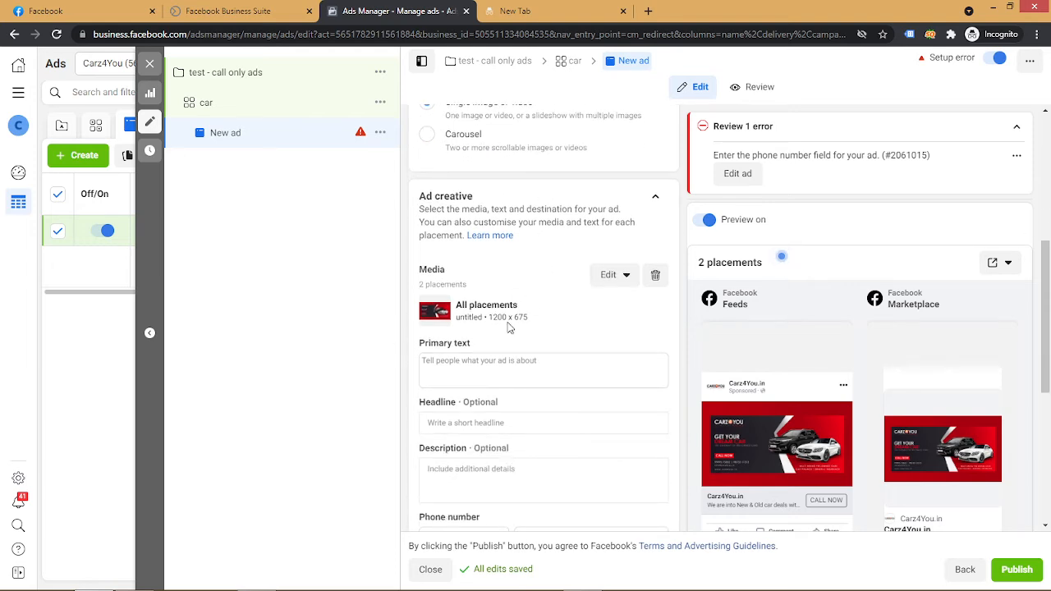
scroll(486, 304, "up", 2)
scroll(467, 316, "down", 3)
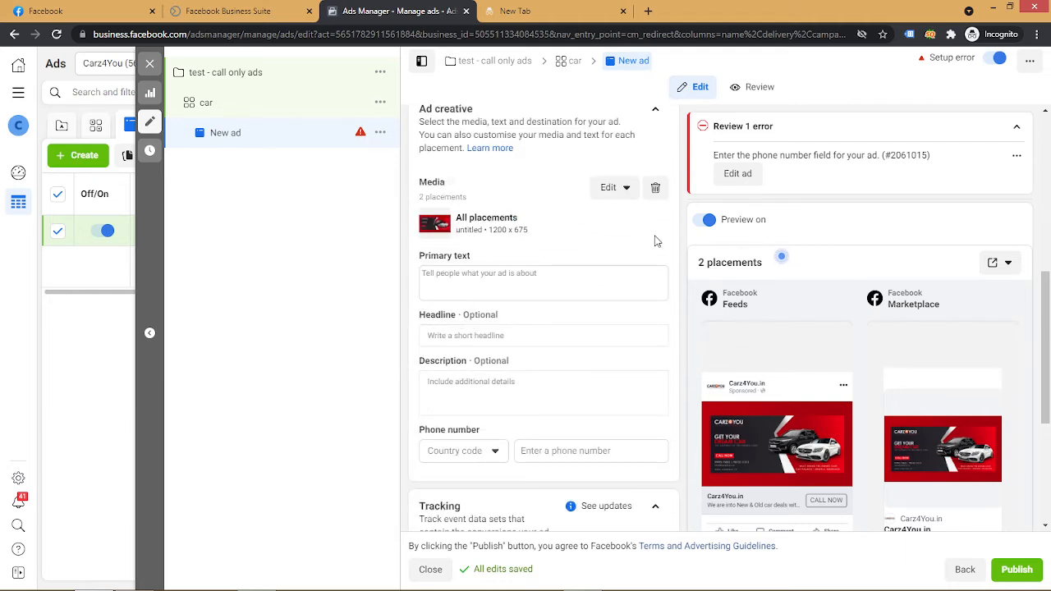
left_click(622, 189)
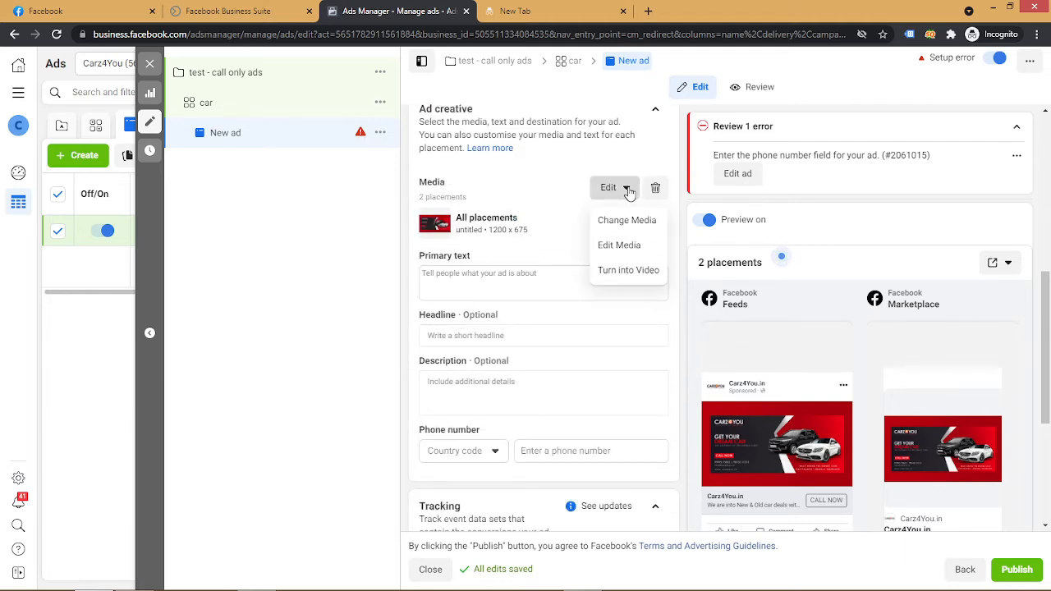
left_click(629, 247)
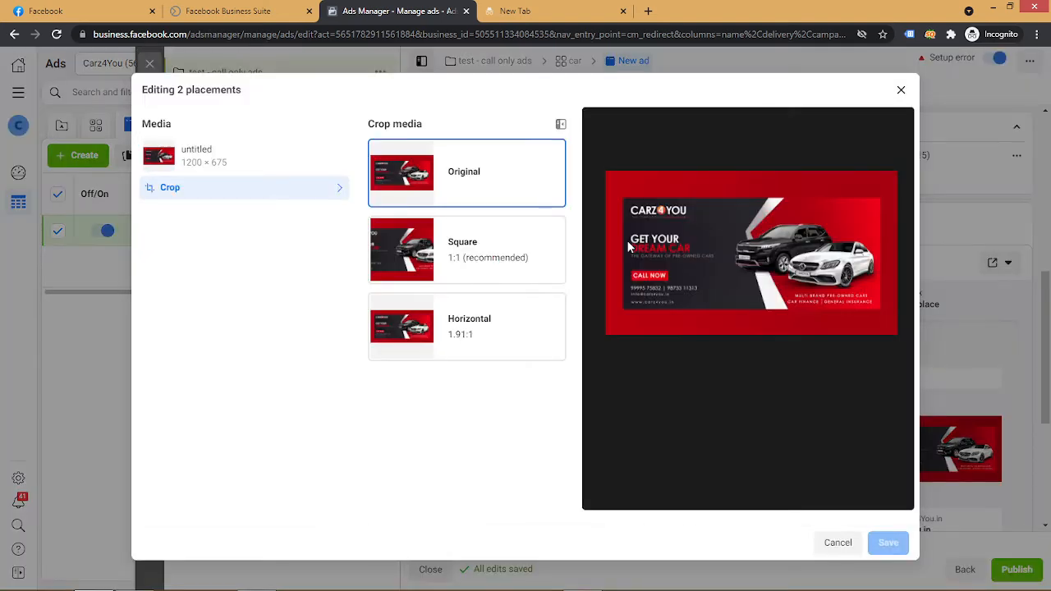
left_click(837, 543)
Replace the ad's media with the yellow 1080 × 1080 Renault Duster image from the account images.
left_click(637, 191)
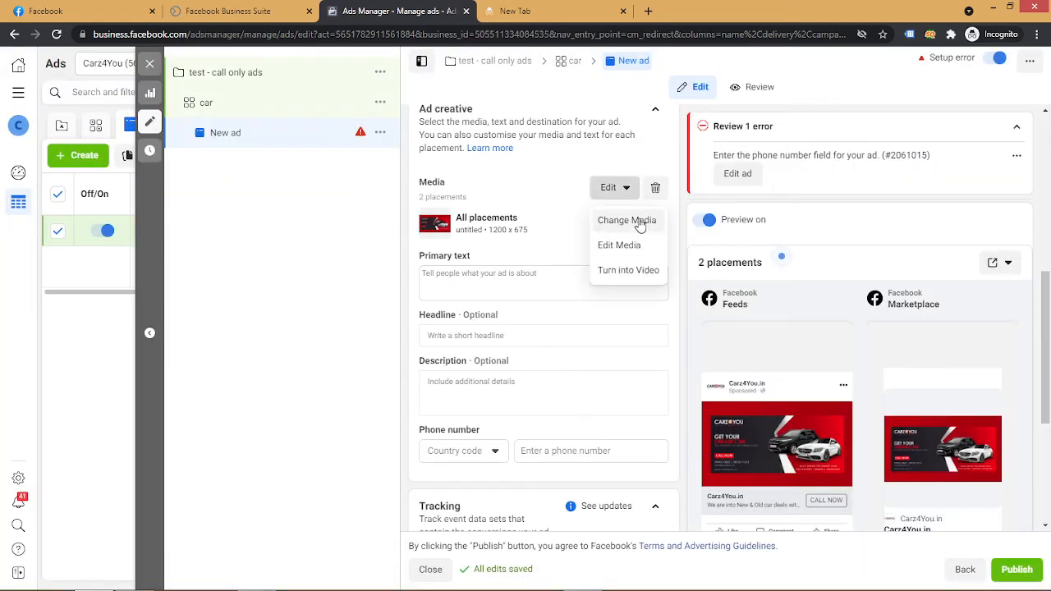
left_click(640, 222)
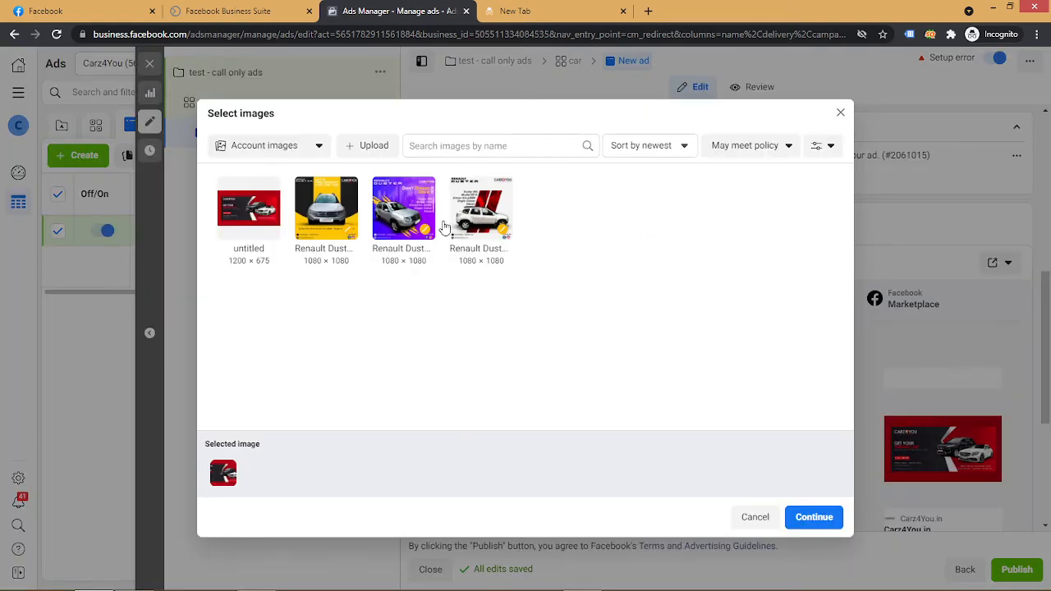
left_click(331, 213)
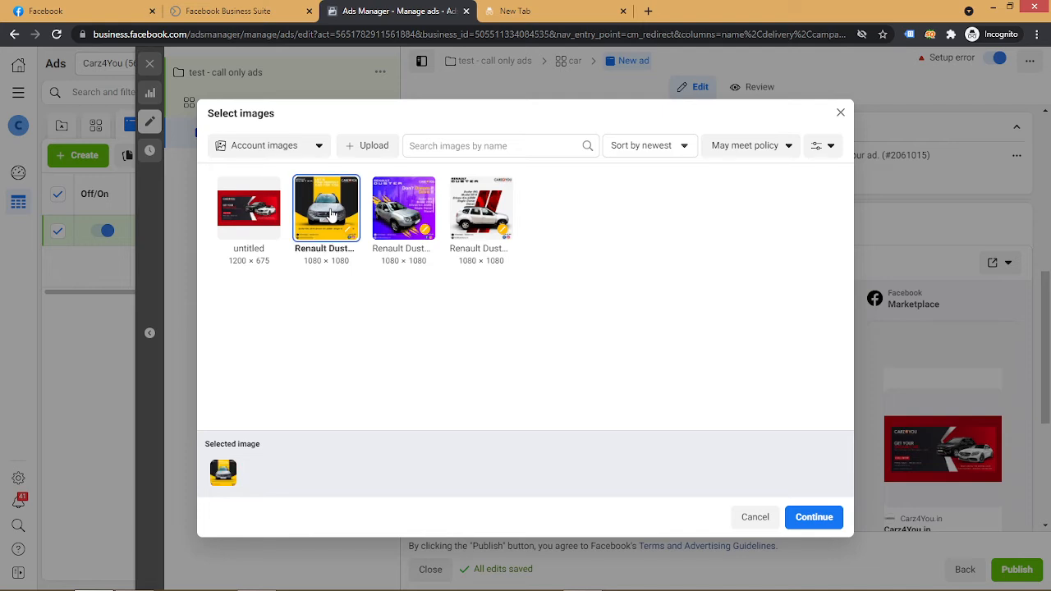
left_click(814, 518)
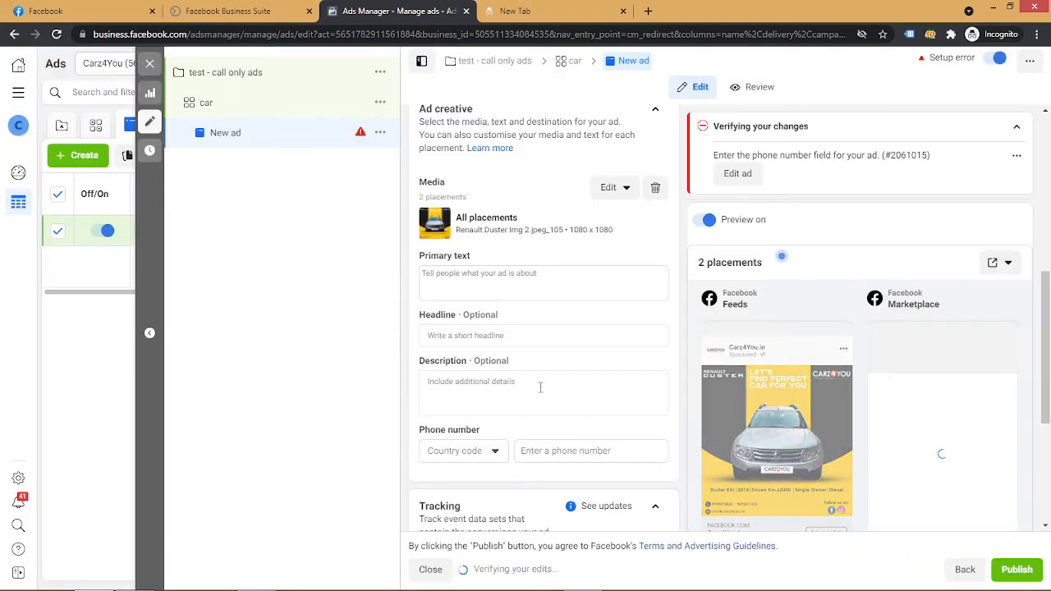
Enter "Pre owned Duster car is available for sales in Delhi" as the ad's primary text.
left_click(501, 279)
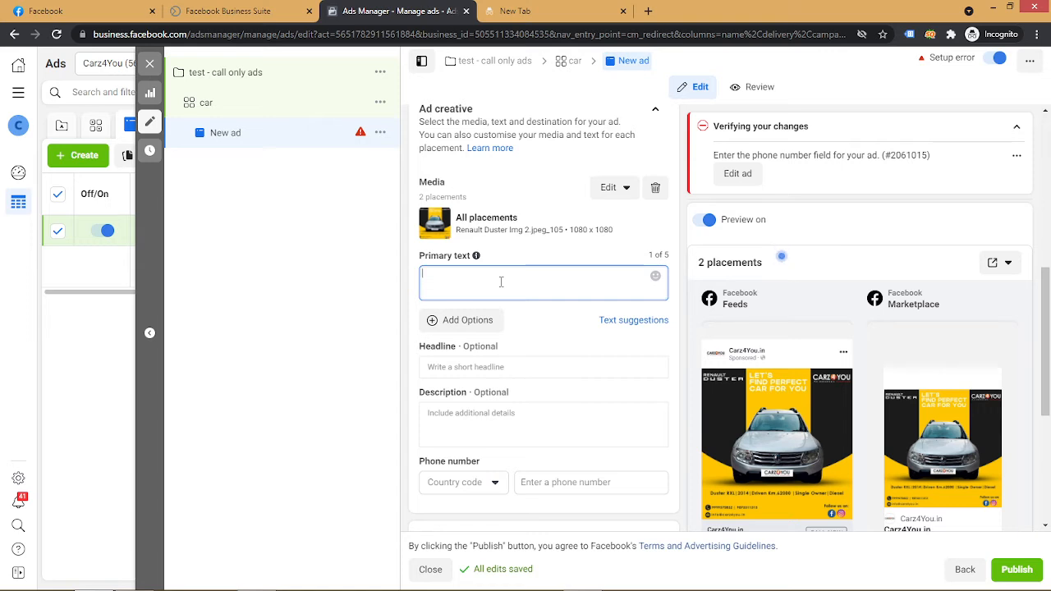
type("Pre owned Duste")
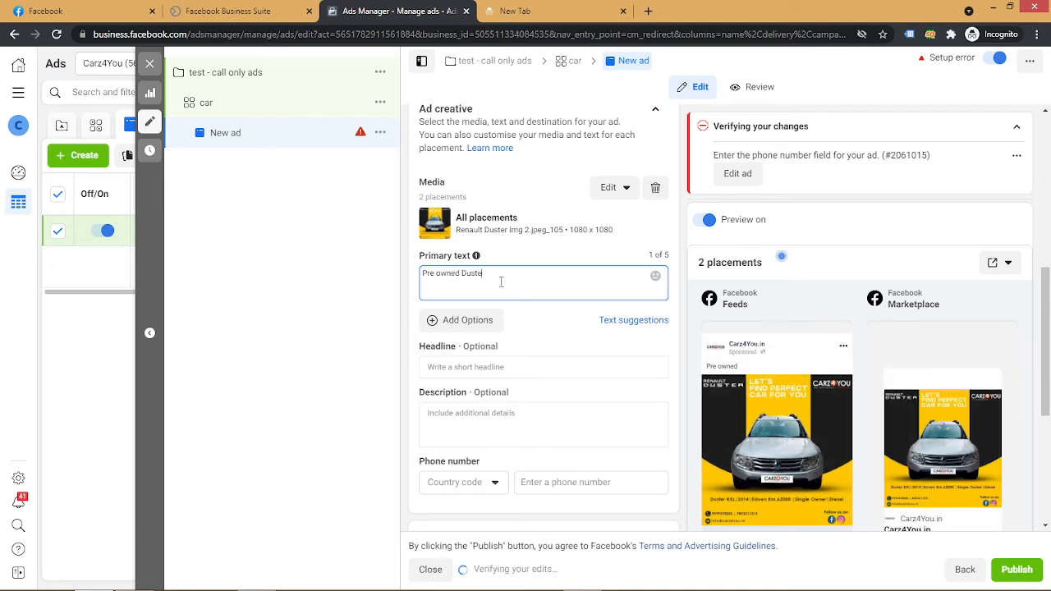
type("r car is aba")
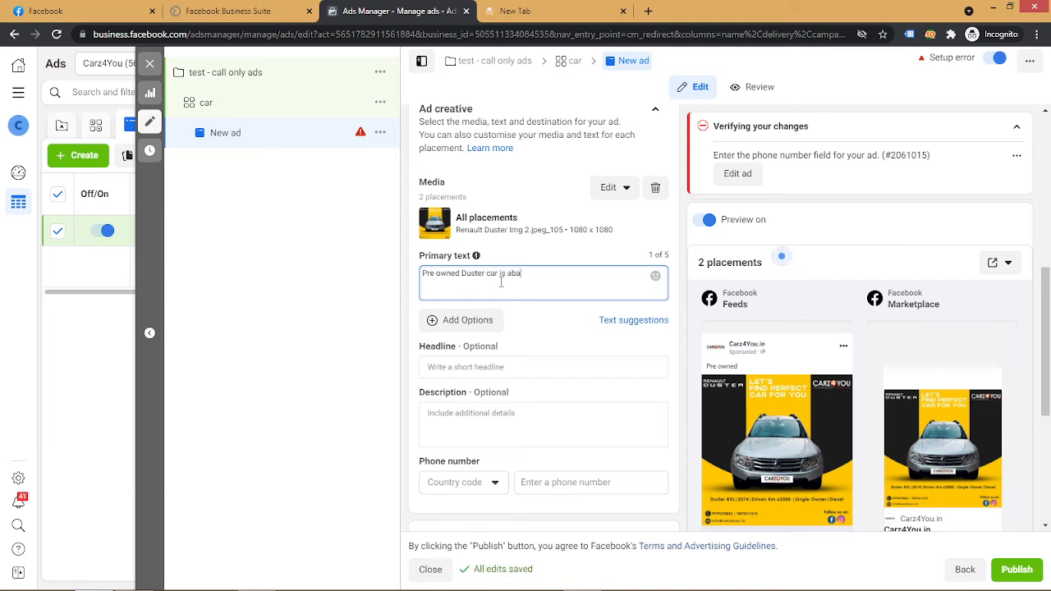
key("BackSpace")
type("vaila")
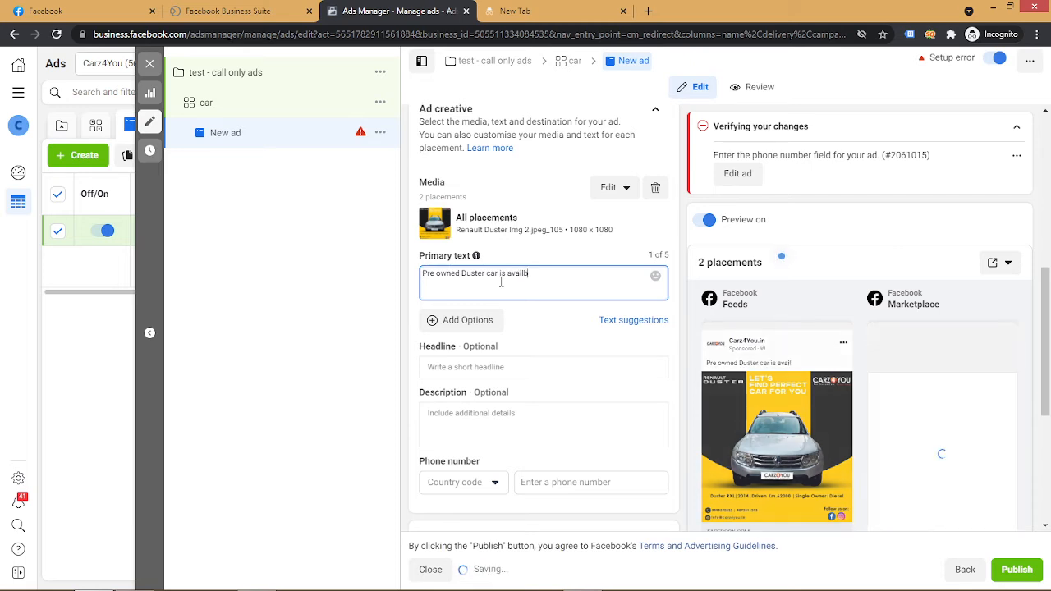
type("ble f")
key("BackSpace")
key("BackSpace")
key("BackSpace")
key("BackSpace")
key("BackSpace")
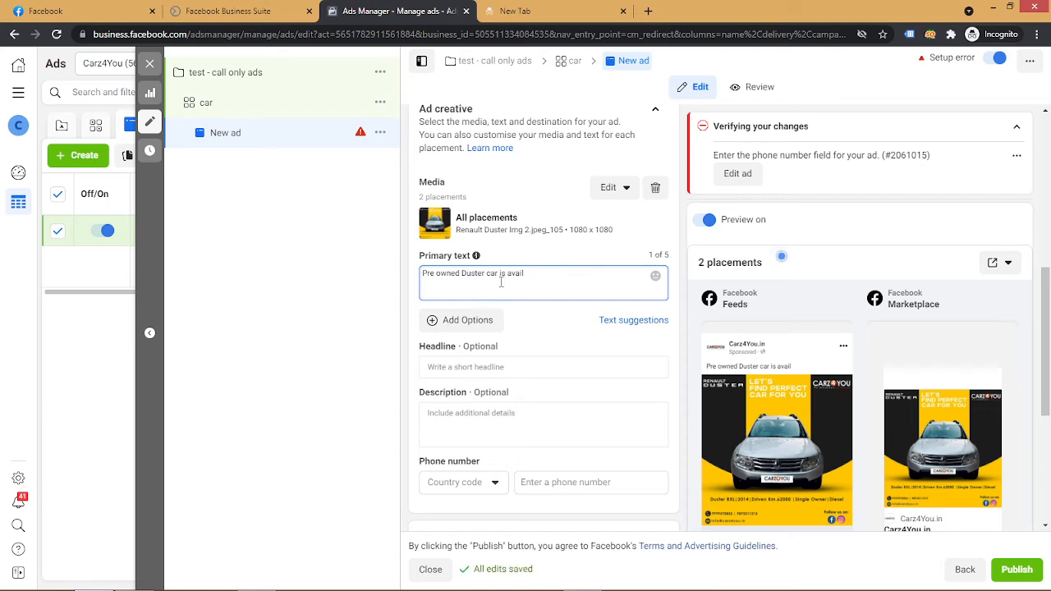
type("able for sales in Delhi")
Enter "Best deal on mint condition used Duster car" as the ad's headline.
scroll(616, 384, "down", 2)
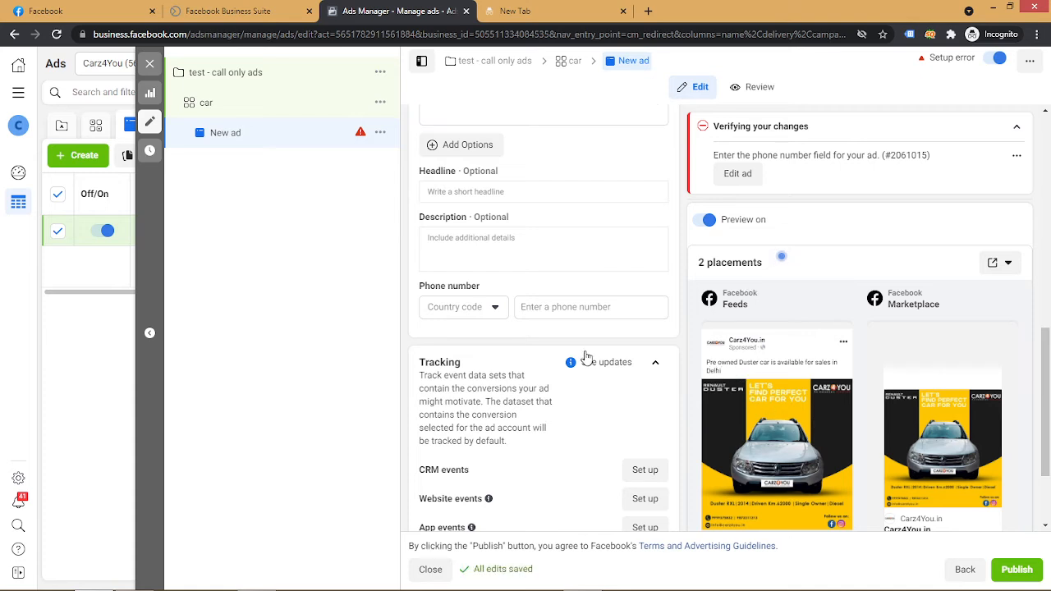
scroll(587, 356, "up", 2)
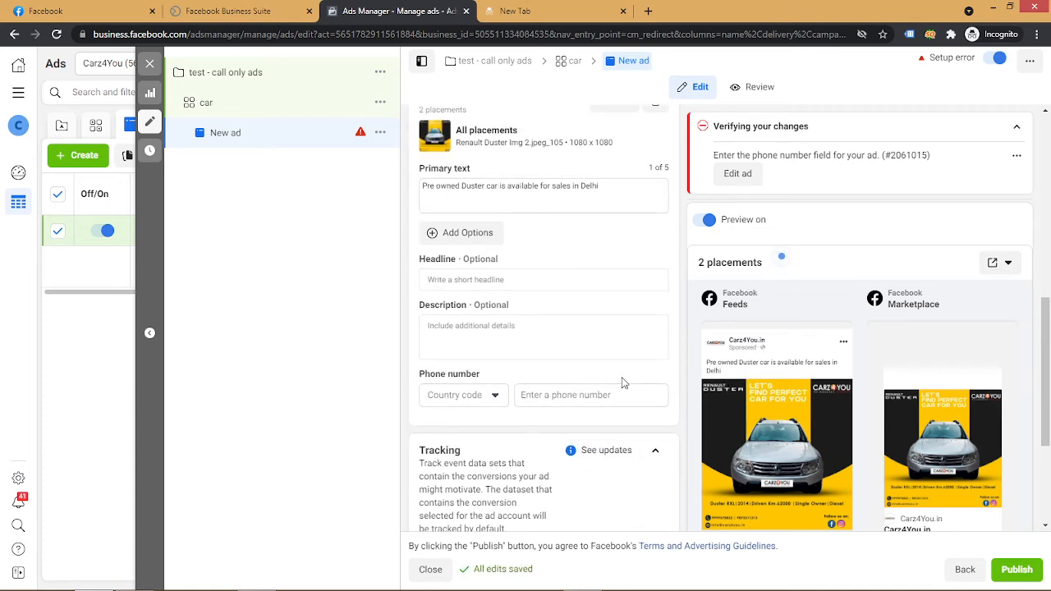
left_click(465, 280)
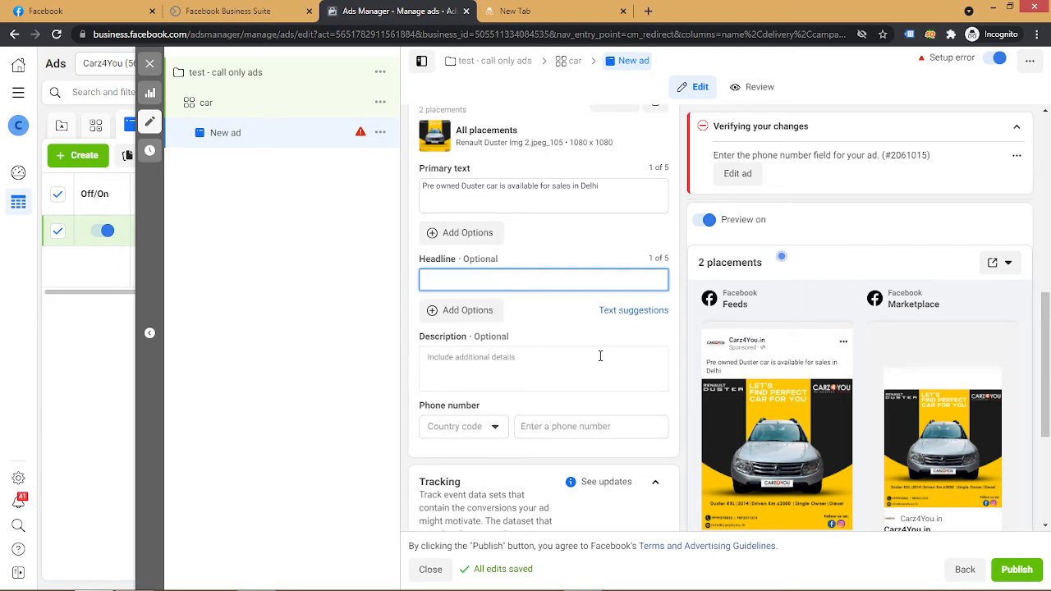
type("Best")
type(" deal on")
type(" mint")
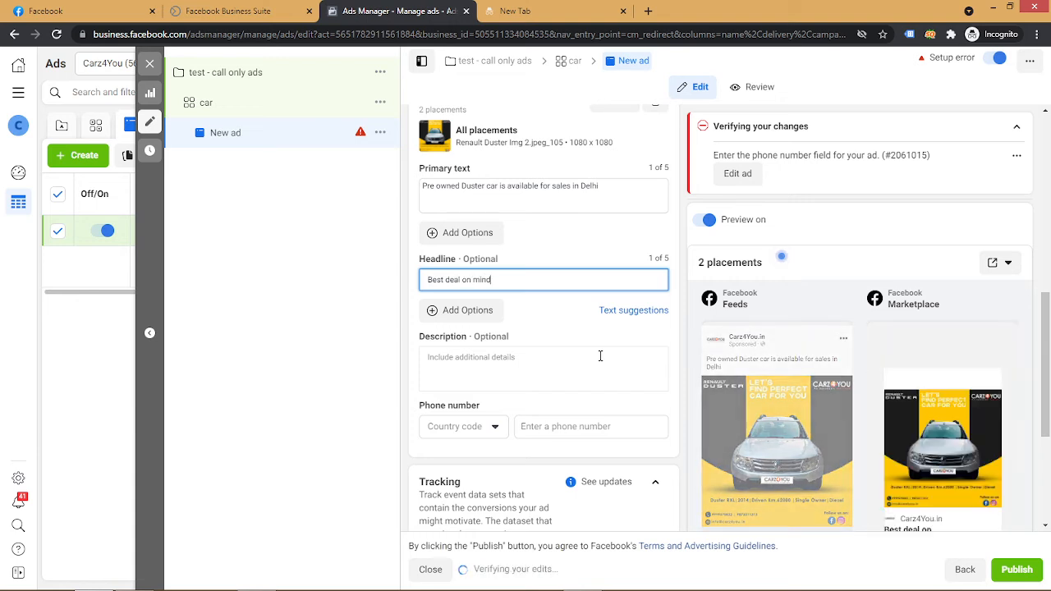
type(" condi")
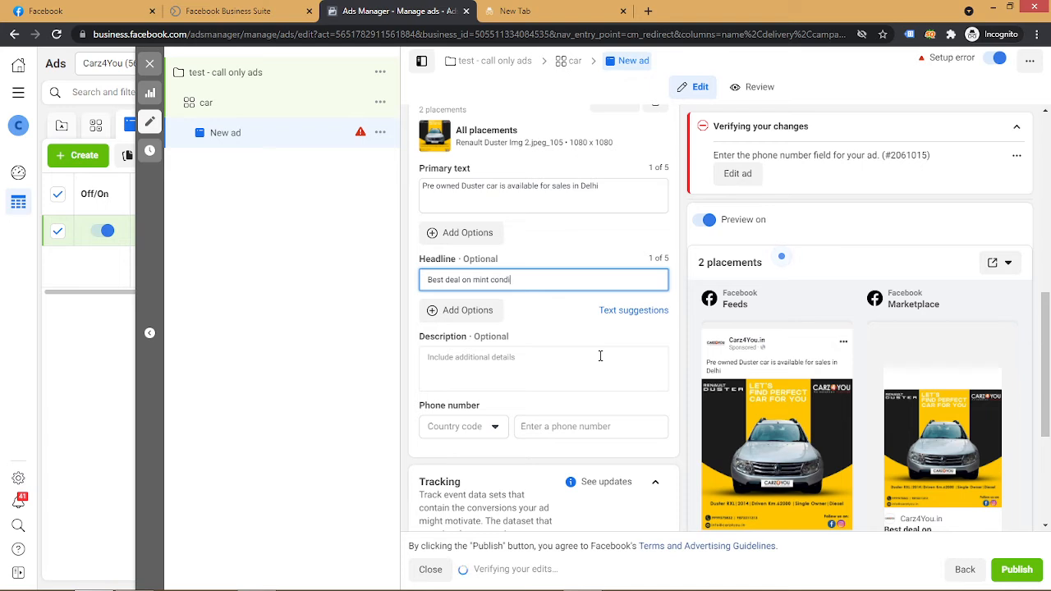
type("tion")
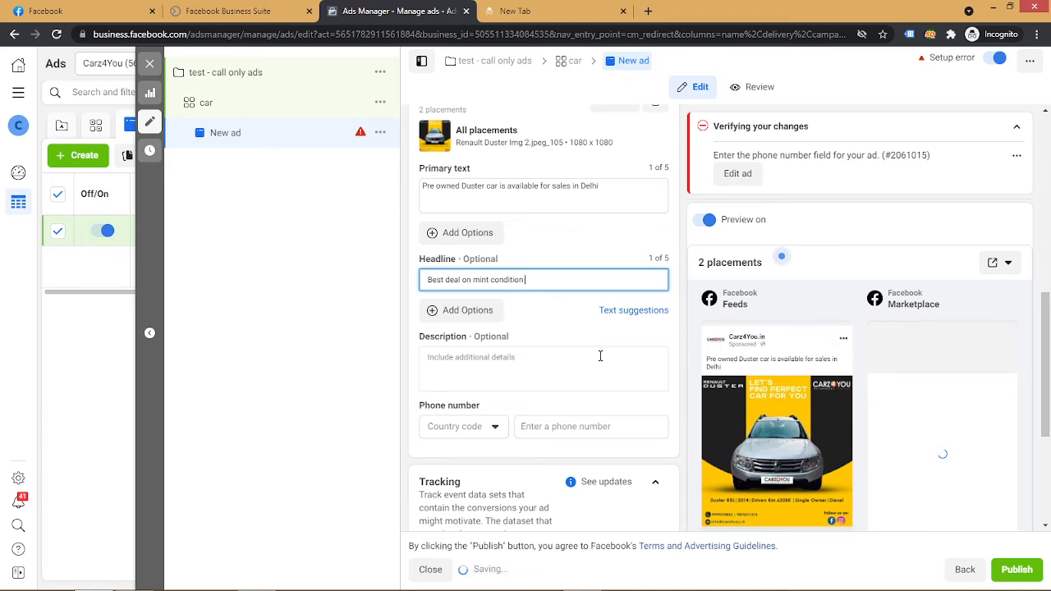
type(" u")
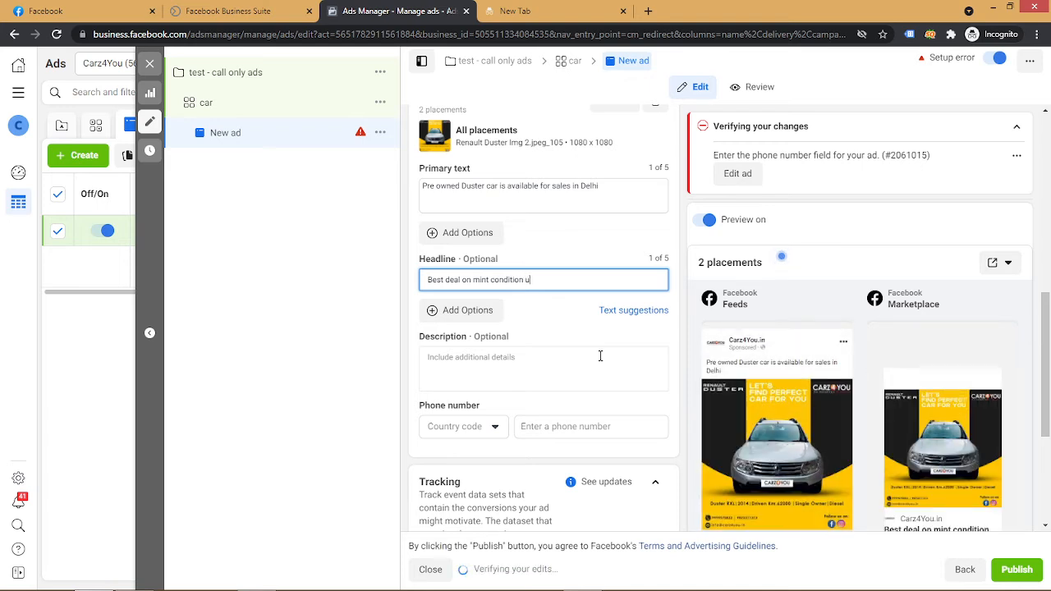
type("sed ca")
key("BackSpace")
key("BackSpace")
type("d")
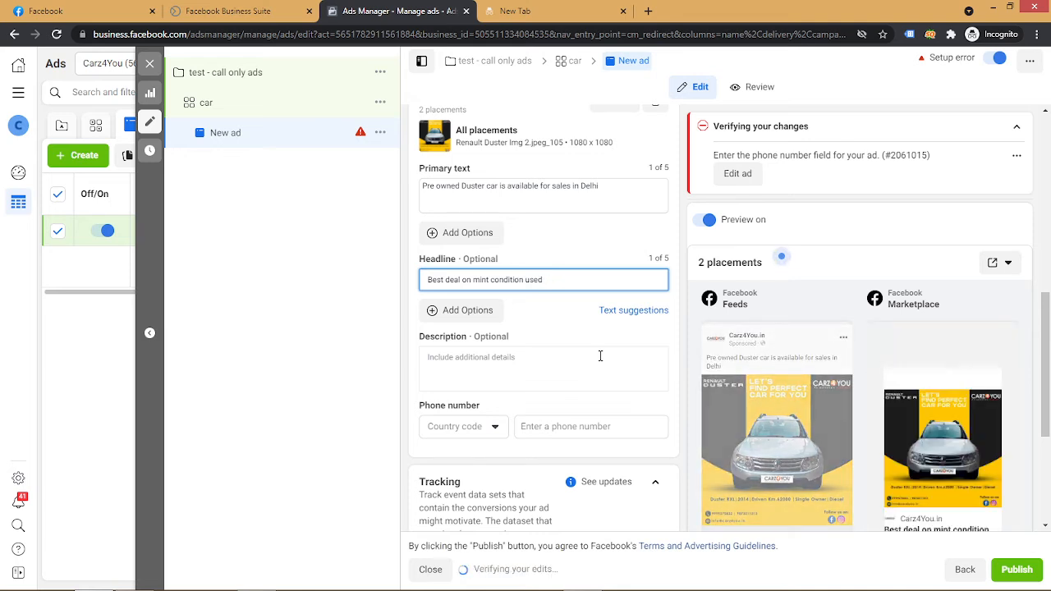
key("BackSpace")
type("DUster")
key("BackSpace")
key("BackSpace")
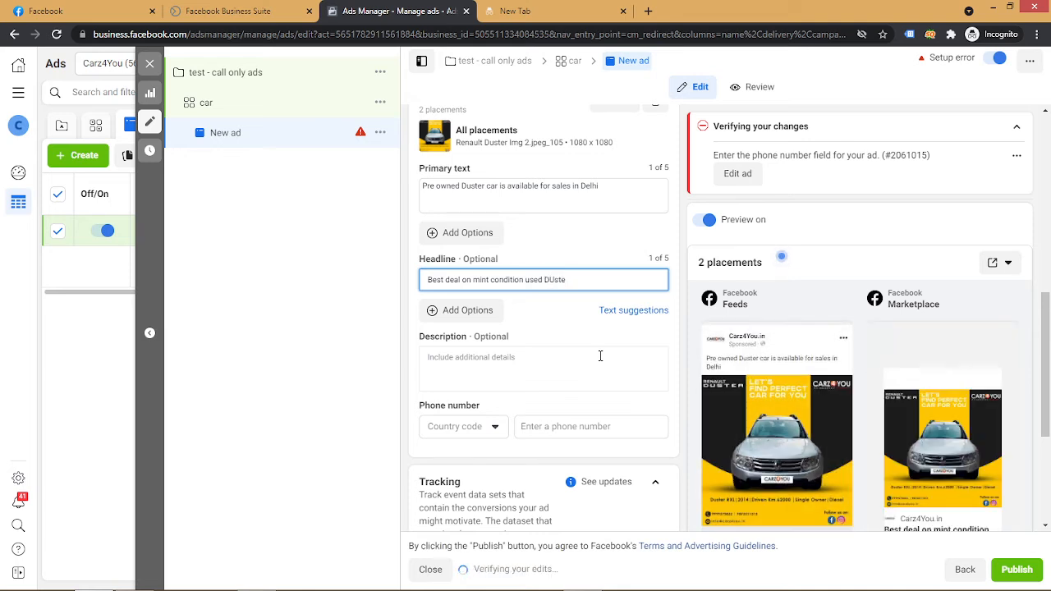
key("BackSpace")
type("uster car")
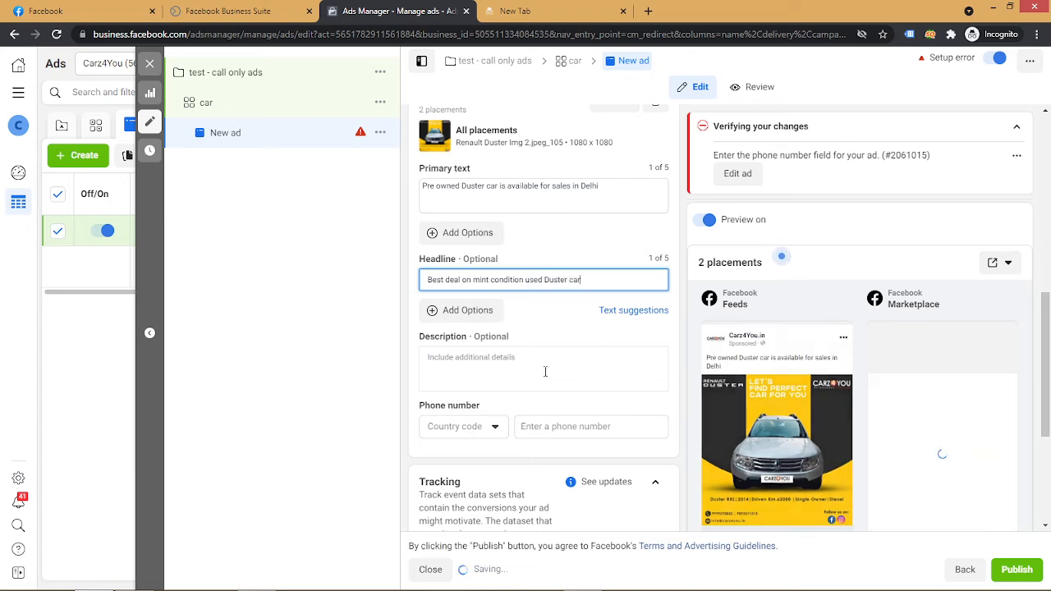
Enter "We deal in multi brand used cars - verified and well maintained cars for you." as the ad's description.
left_click(515, 364)
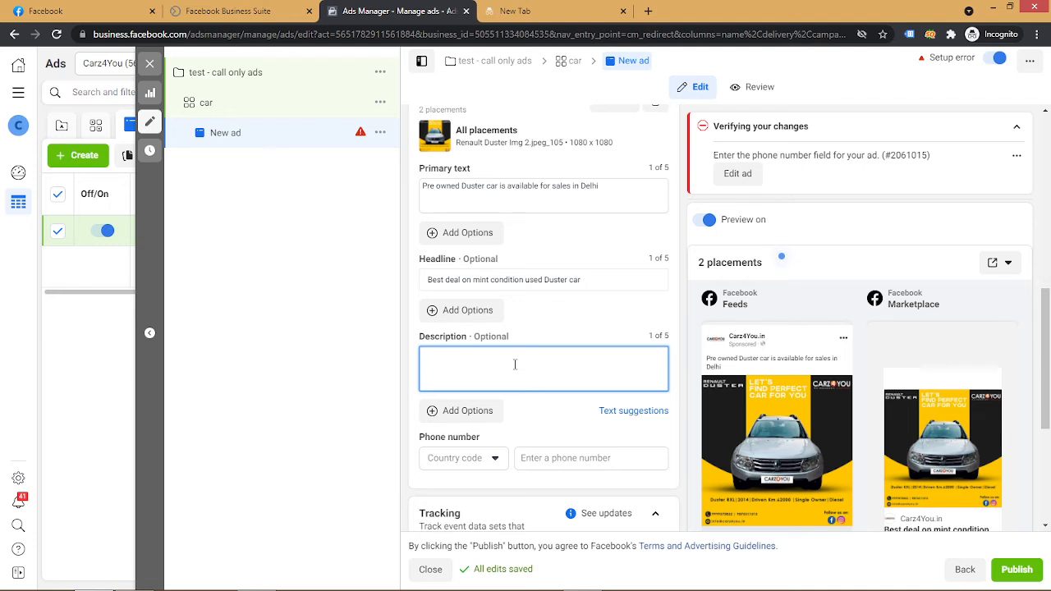
type("We deal in")
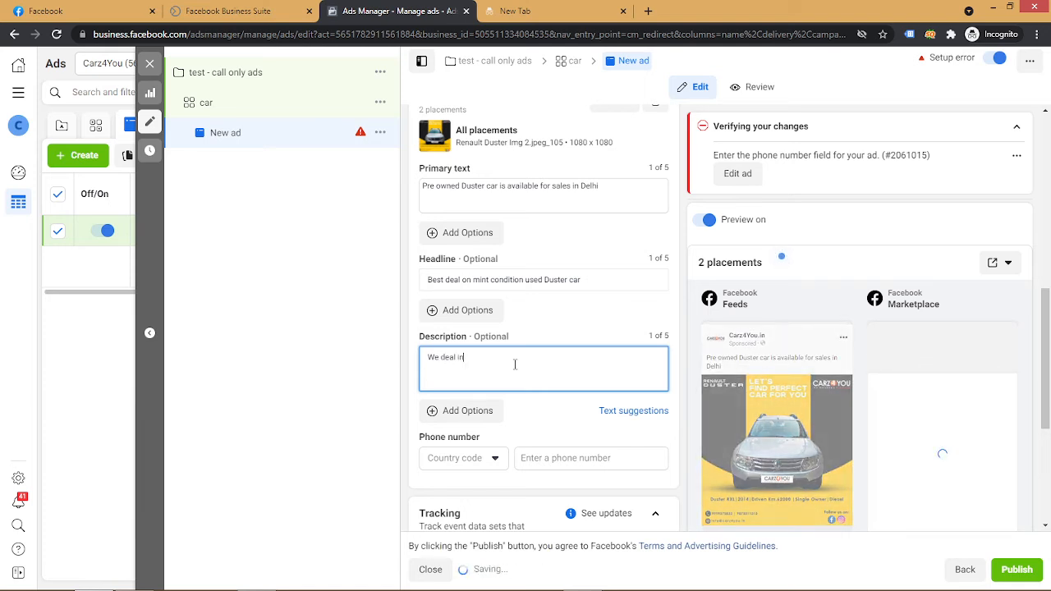
type(" m")
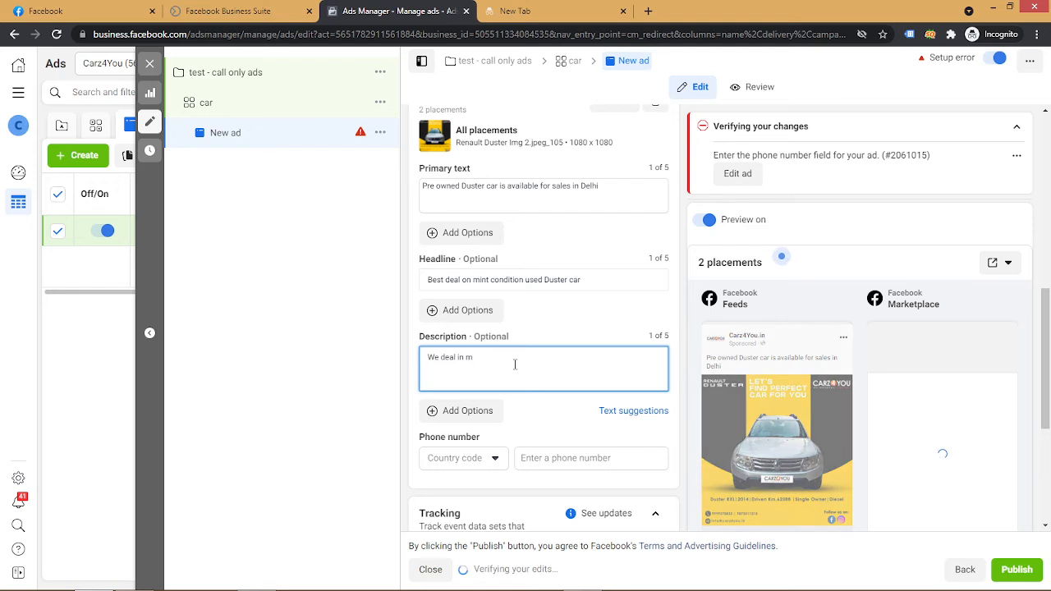
type("ulti b")
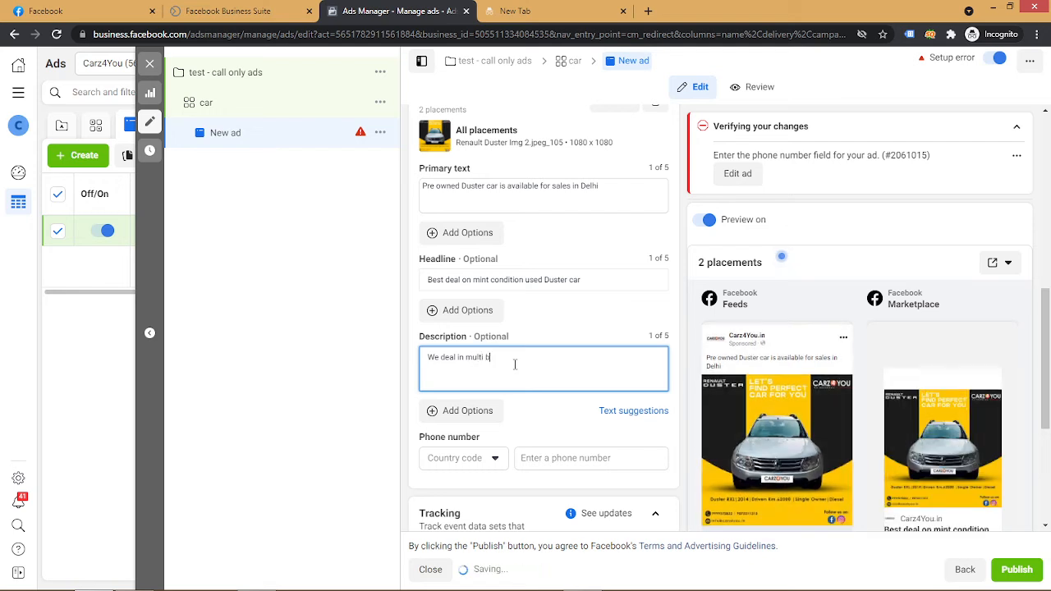
type("rand ")
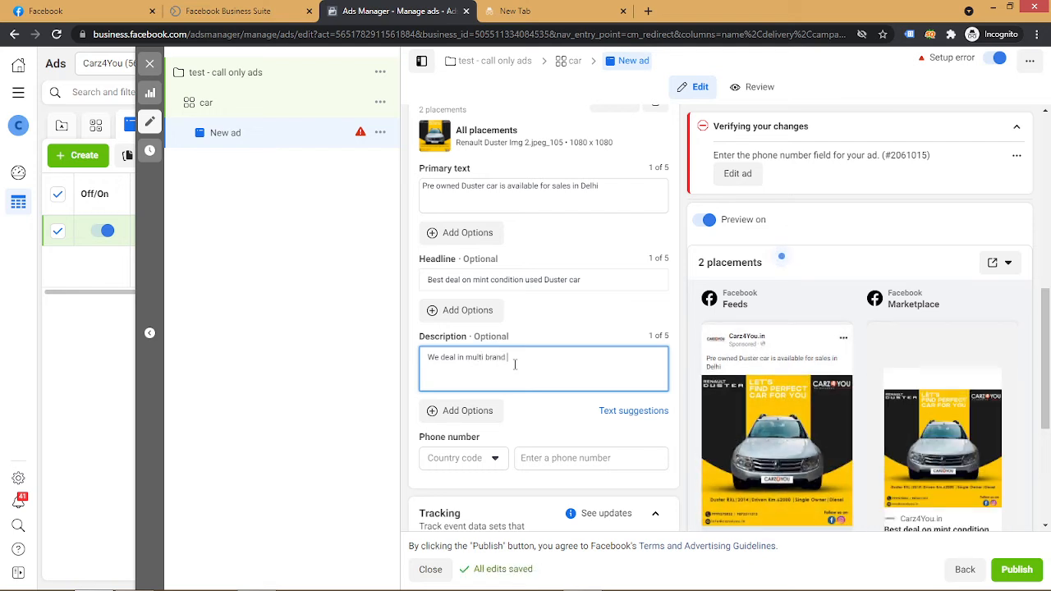
type("used car")
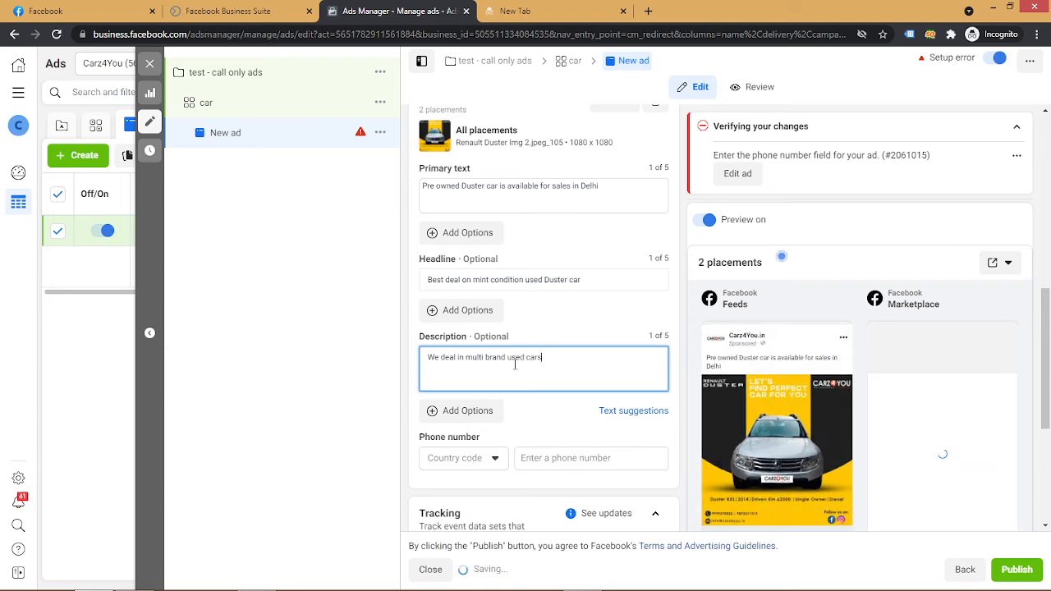
type("s - verif")
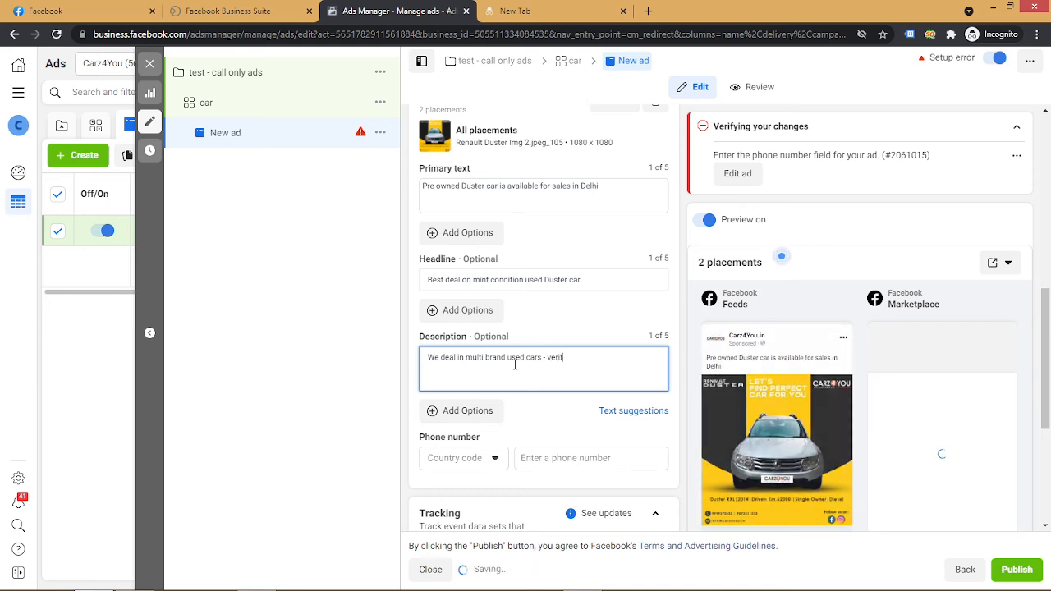
type("ied and well ")
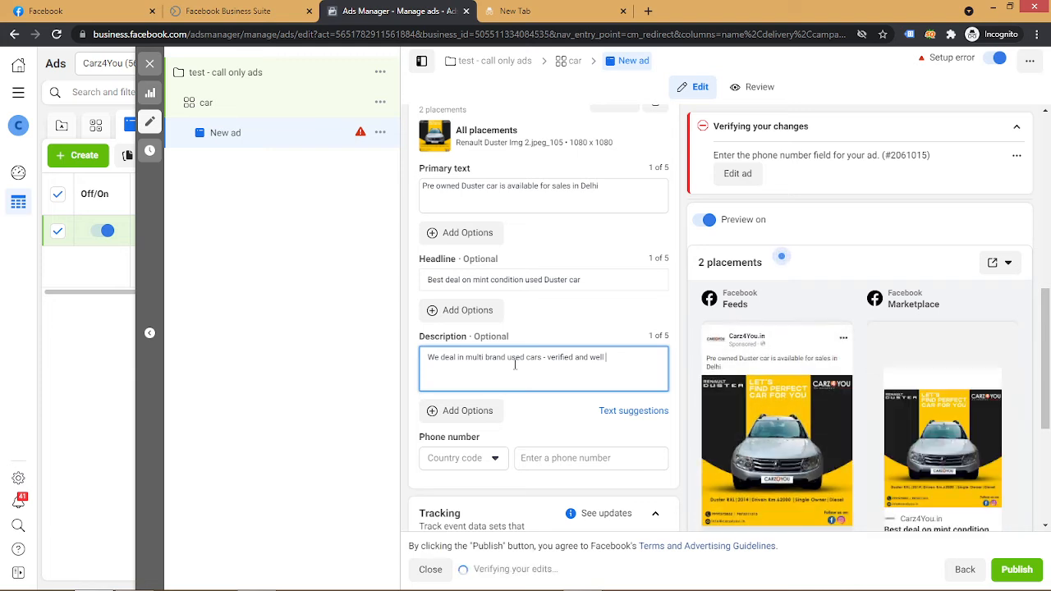
type("maintained")
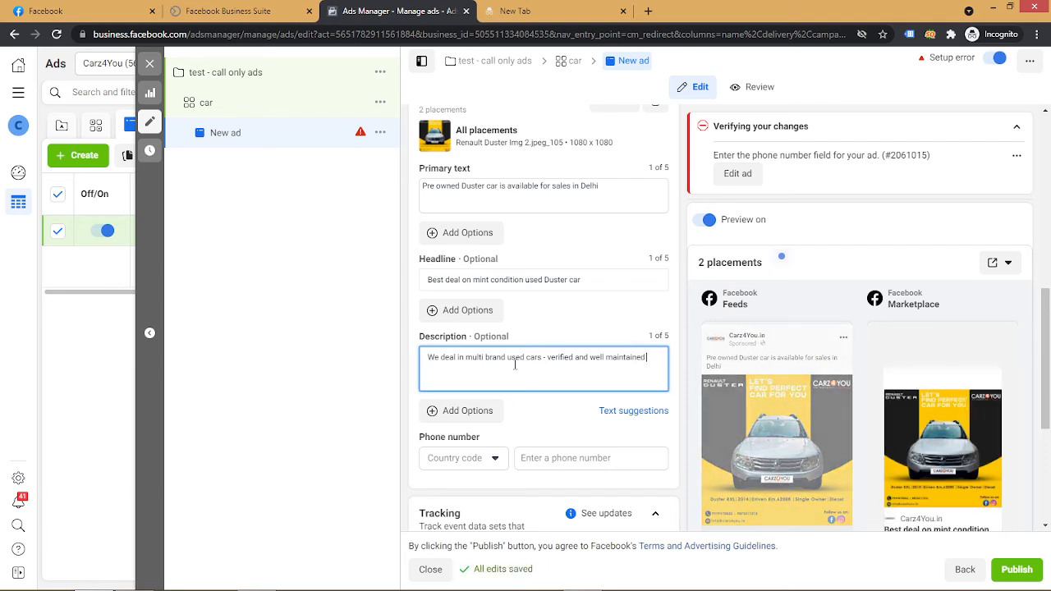
type(" cars")
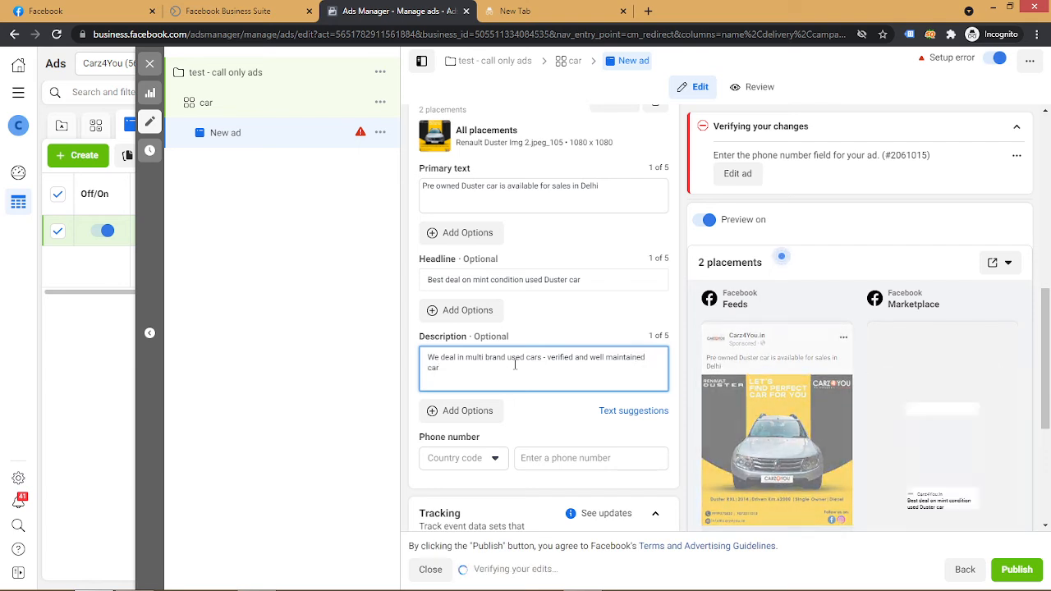
type(" for y")
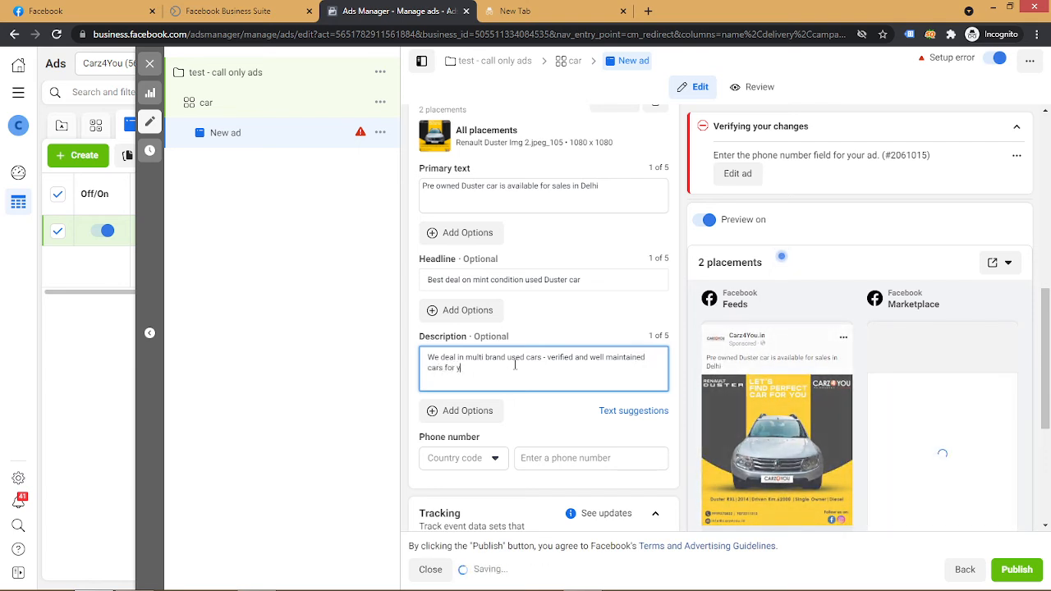
type("ou.")
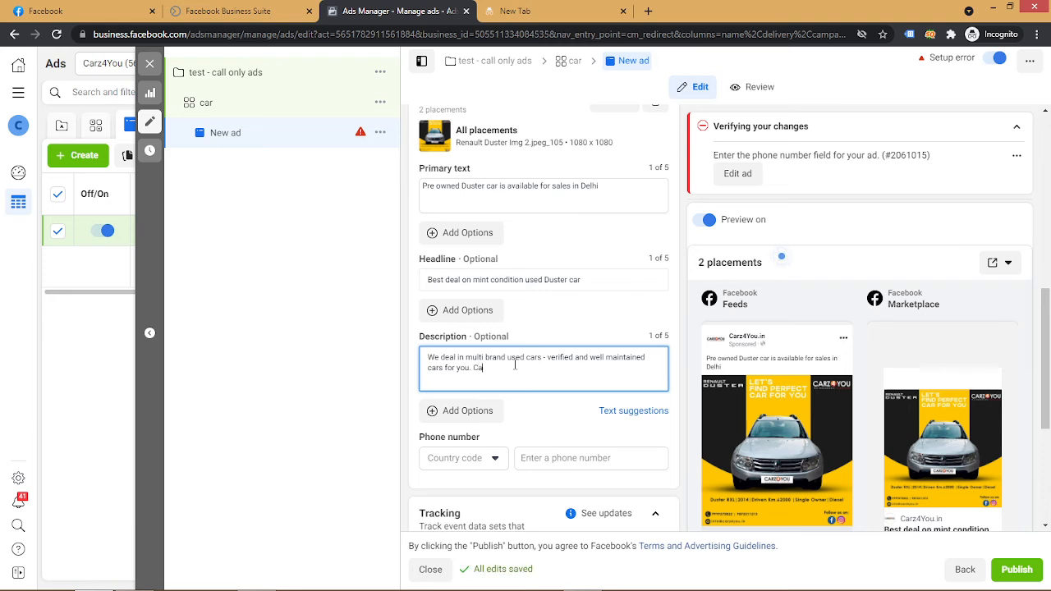
Add the sentence "Car finance service is also there." to the end of the ad's description.
type("Car fina")
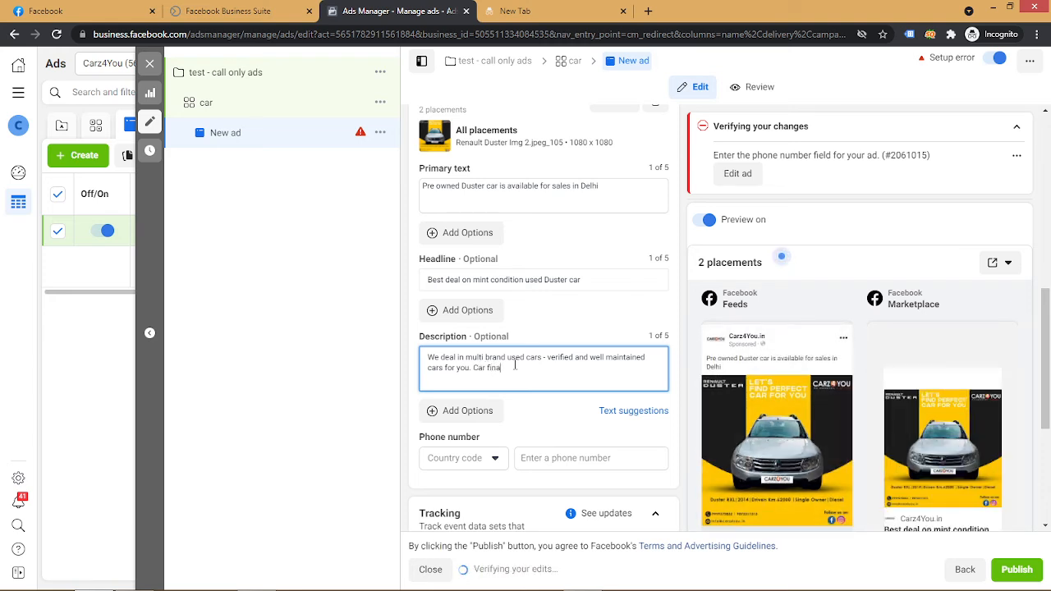
type("nce")
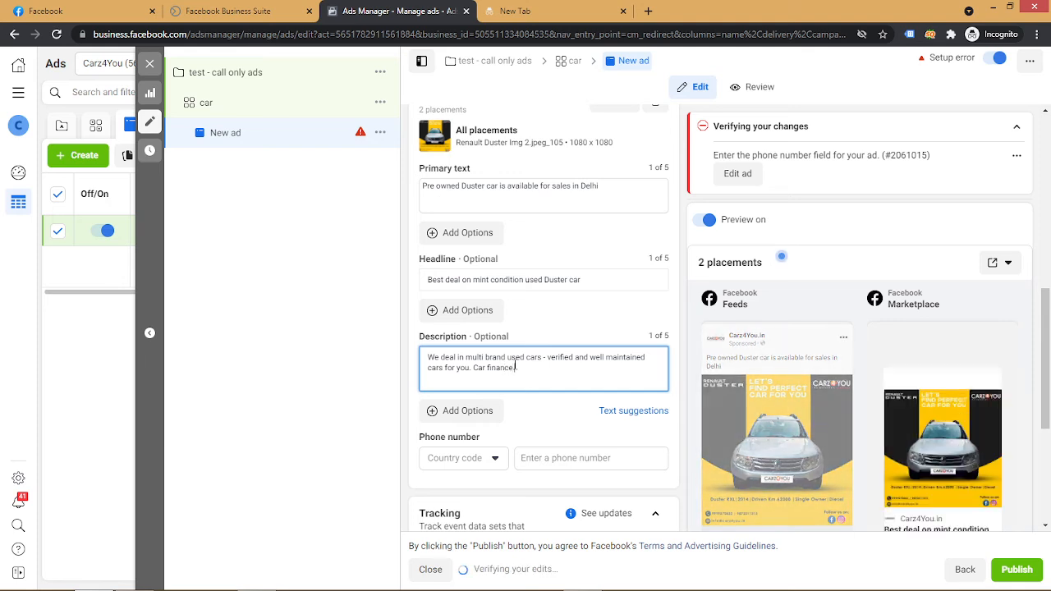
type(" avvice is")
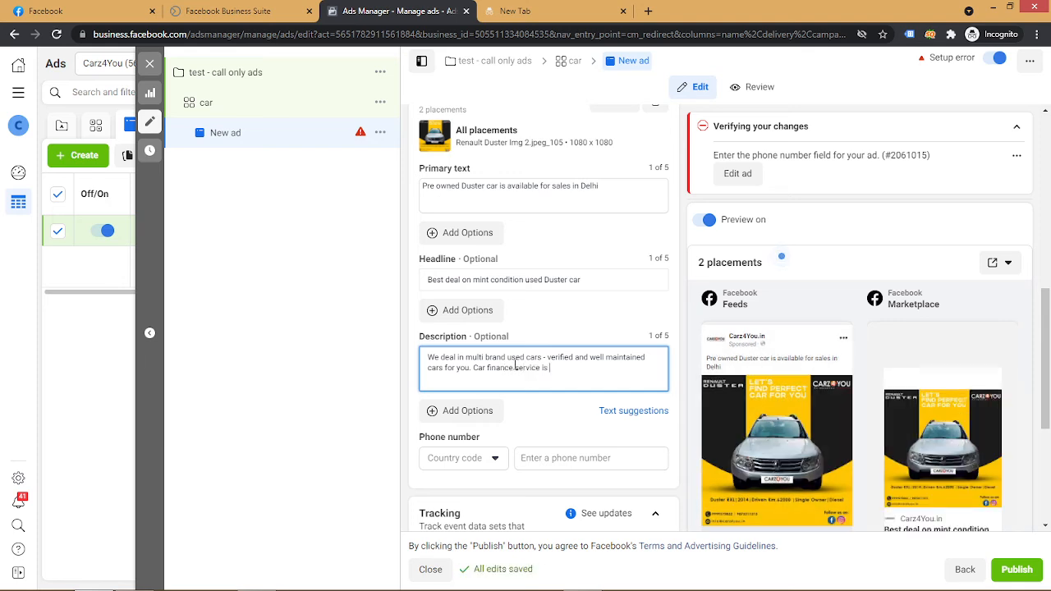
type(" also there")
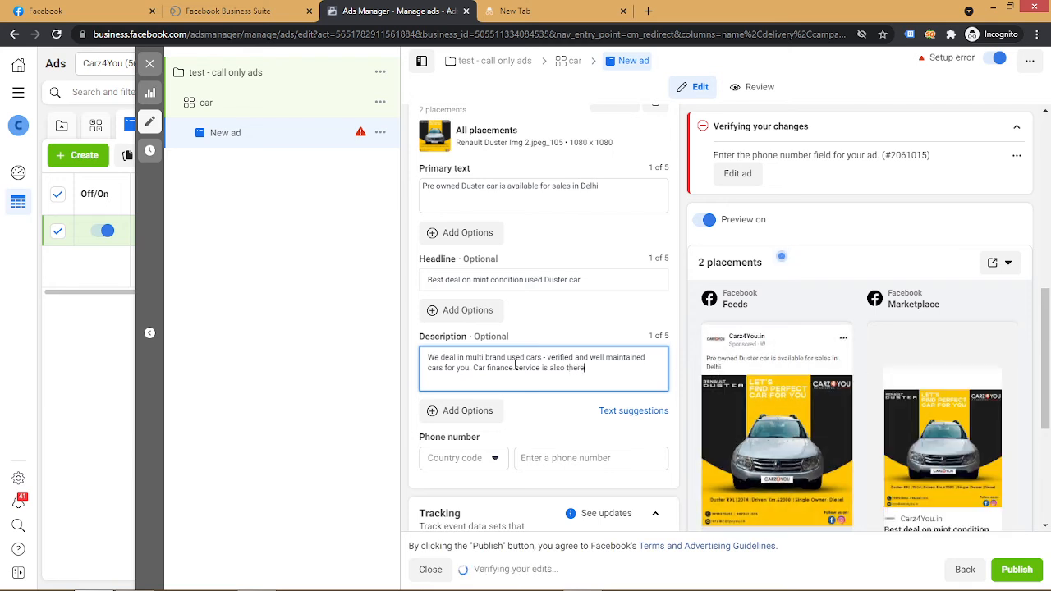
type(".")
key("BackSpace")
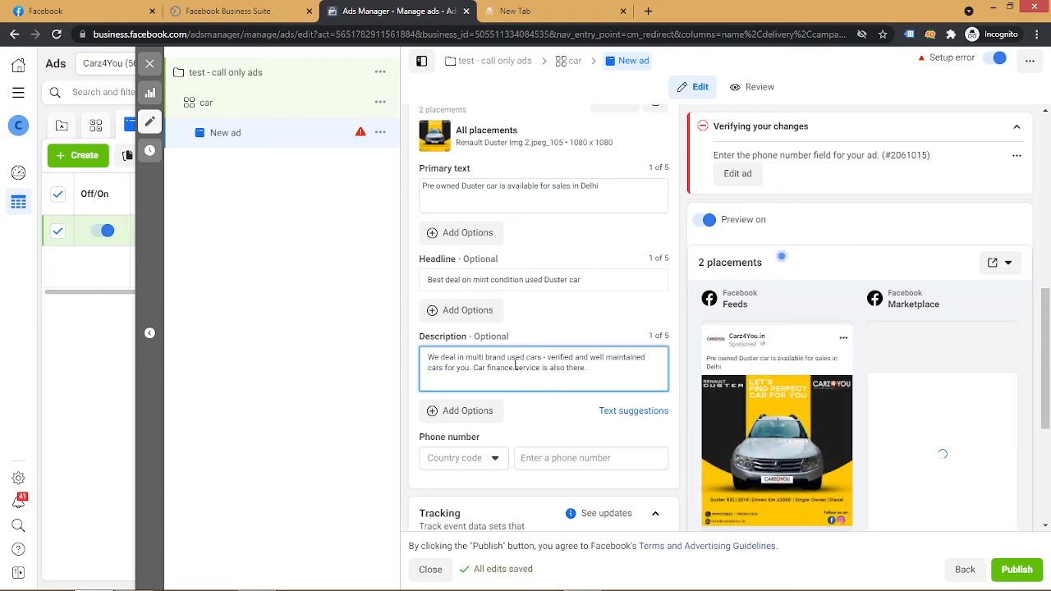
type("Call Us")
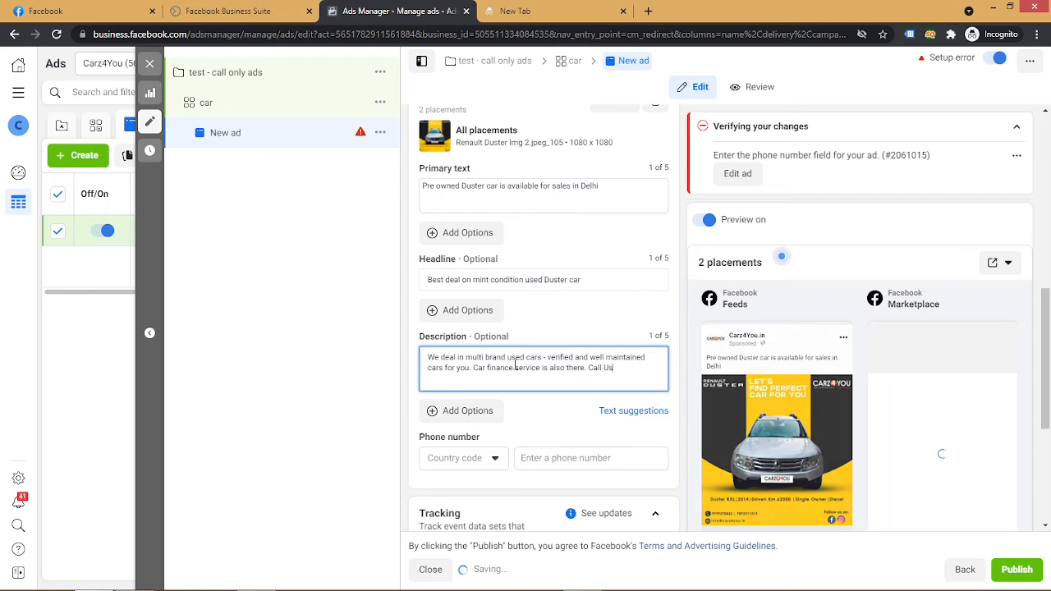
key("BackSpace")
key("BackSpace")
key("BackSpace")
key("BackSpace")
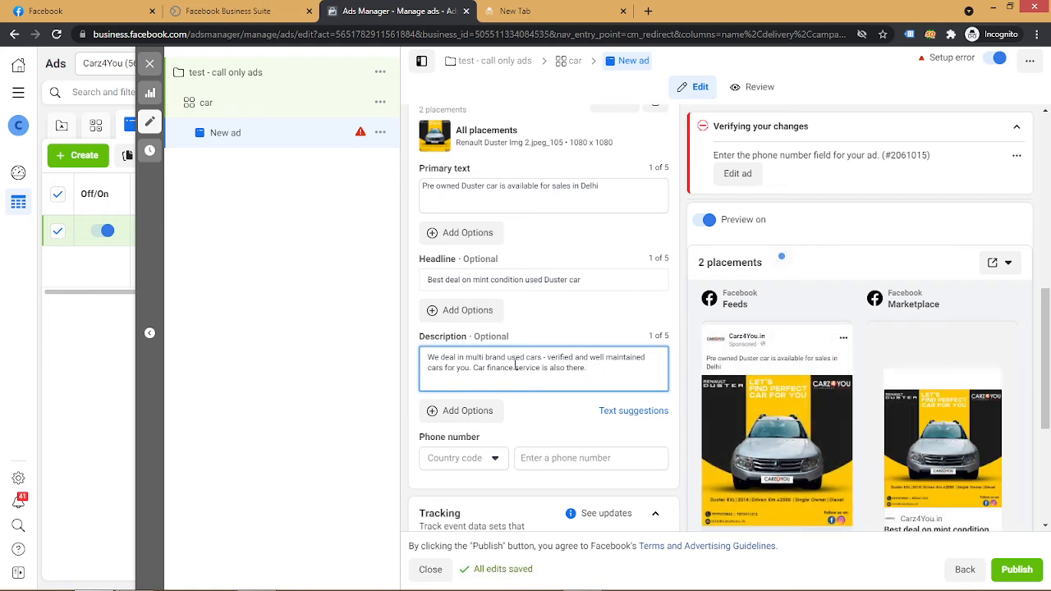
End the ad's description with the call to action "Book Now".
type("Book NOW")
key("BackSpace")
key("BackSpace")
type("ow")
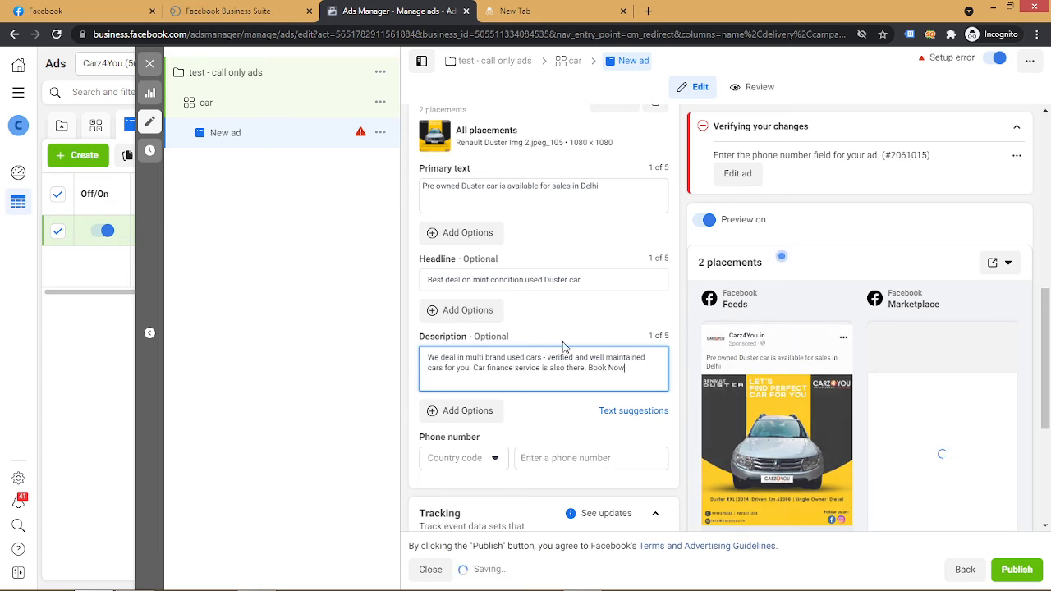
Set the country code of the ad's phone number to India (+91).
scroll(516, 367, "down", 2)
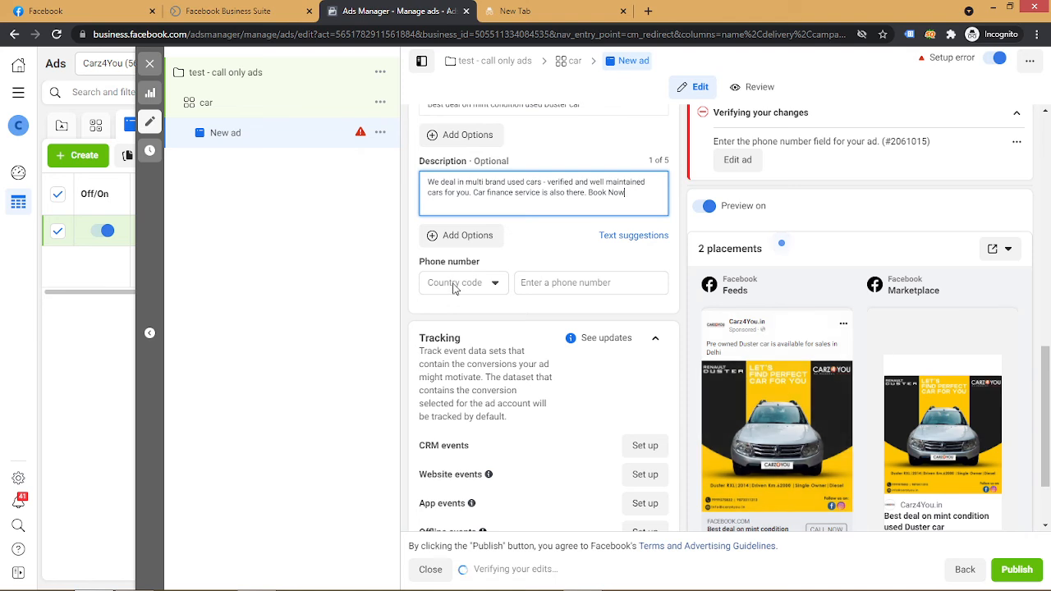
left_click(495, 284)
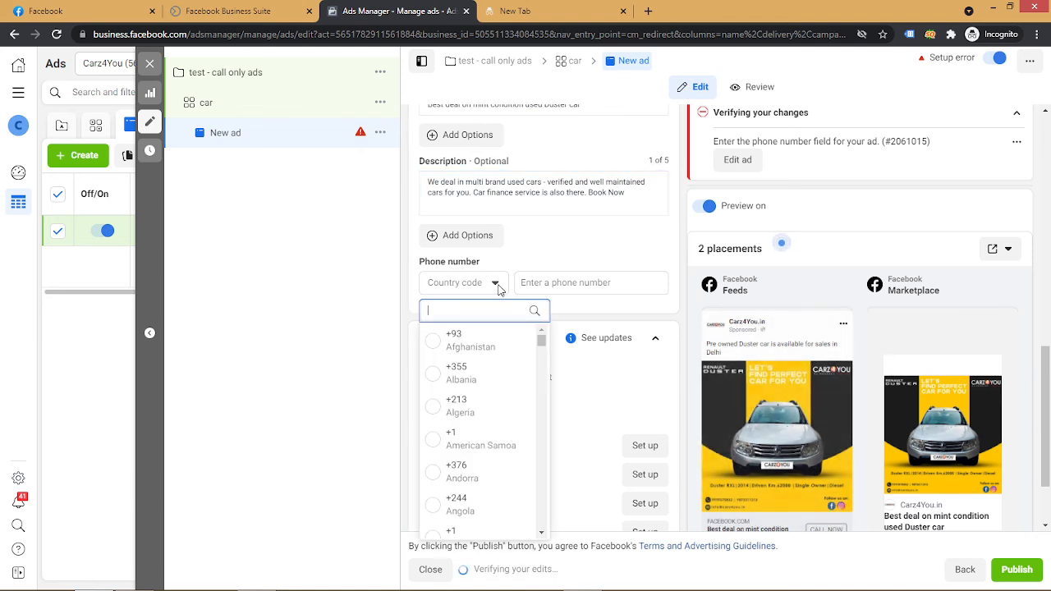
type("ind")
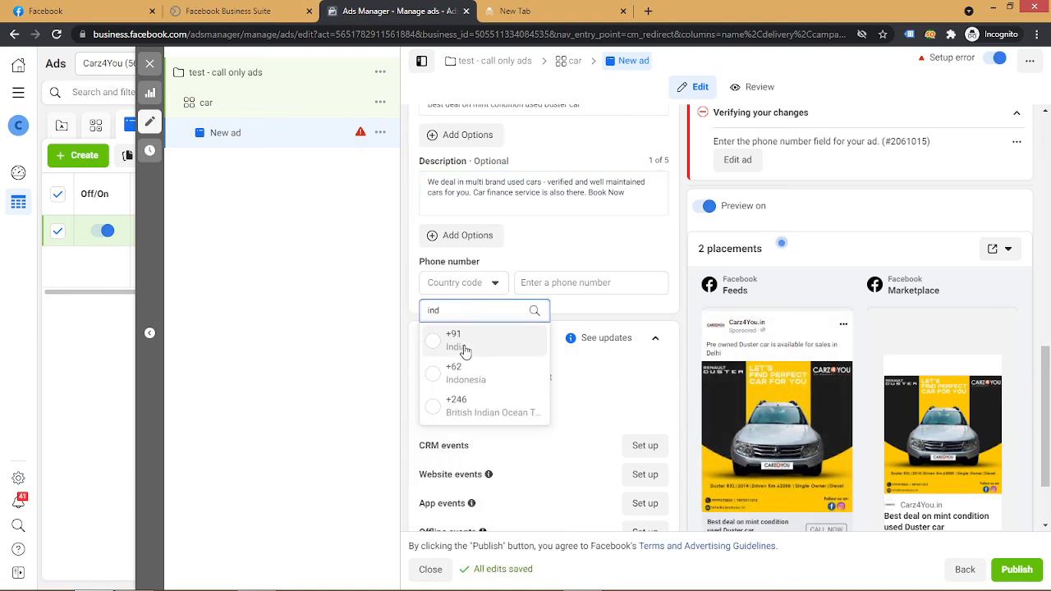
left_click(461, 343)
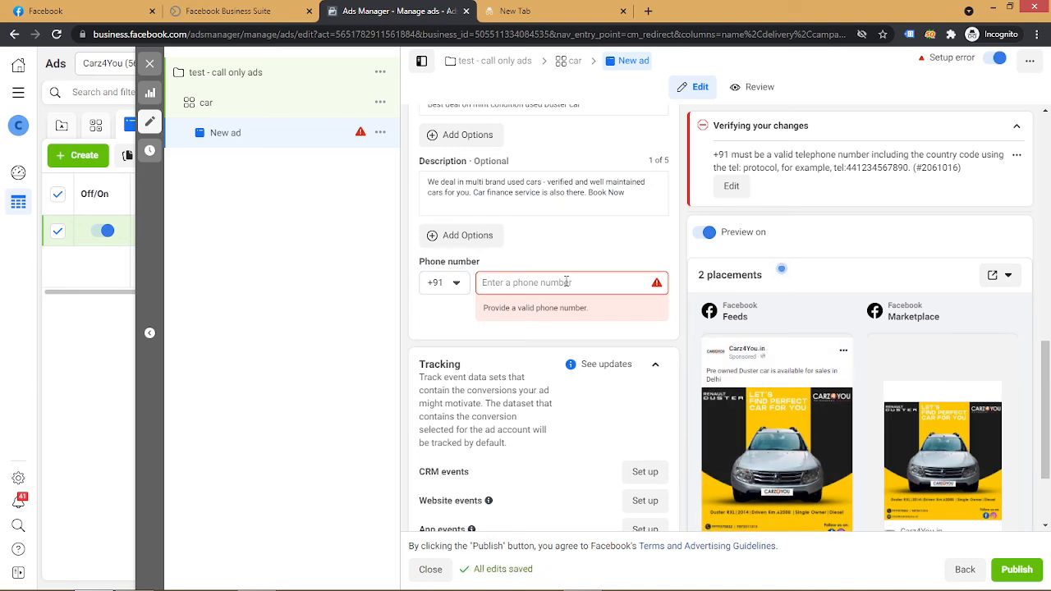
left_click(566, 282)
type("9999999999999999")
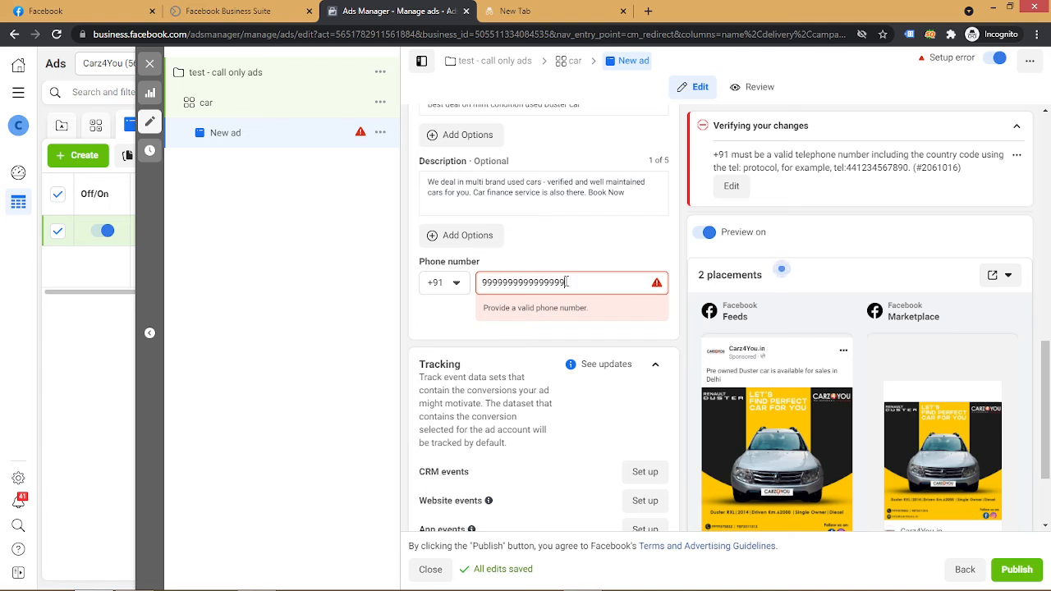
key("BackSpace")
key("BackSpace")
key("BackSpace")
key("BackSpace")
key("BackSpace")
key("BackSpace")
key("BackSpace")
key("BackSpace")
key("BackSpace")
key("BackSpace")
key("BackSpace")
key("BackSpace")
key("BackSpace")
key("BackSpace")
key("BackSpace")
key("BackSpace")
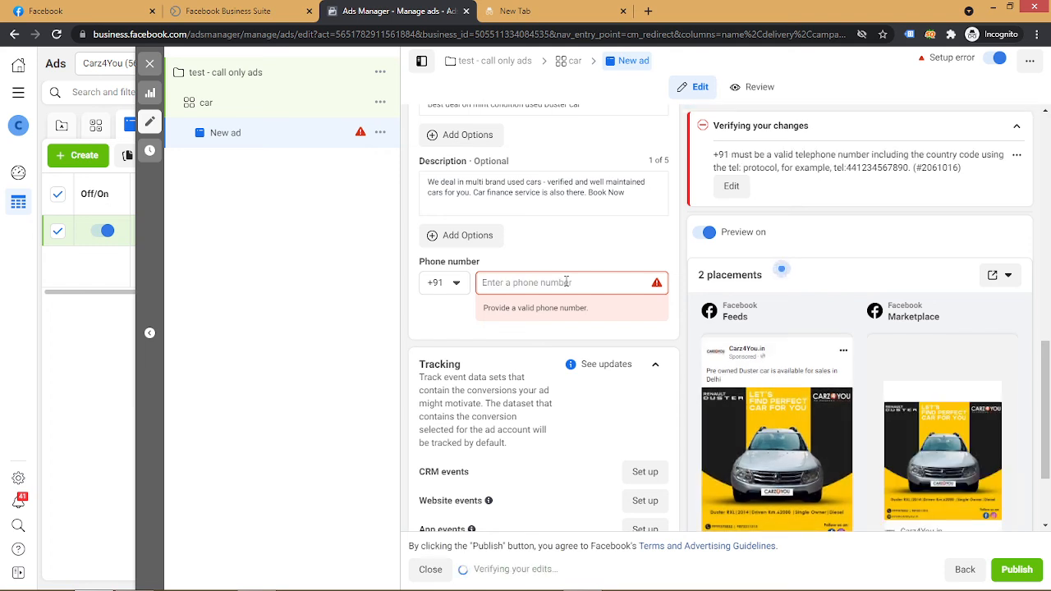
Enter the business's ten-digit phone number for the ad's calls.
type("99999")
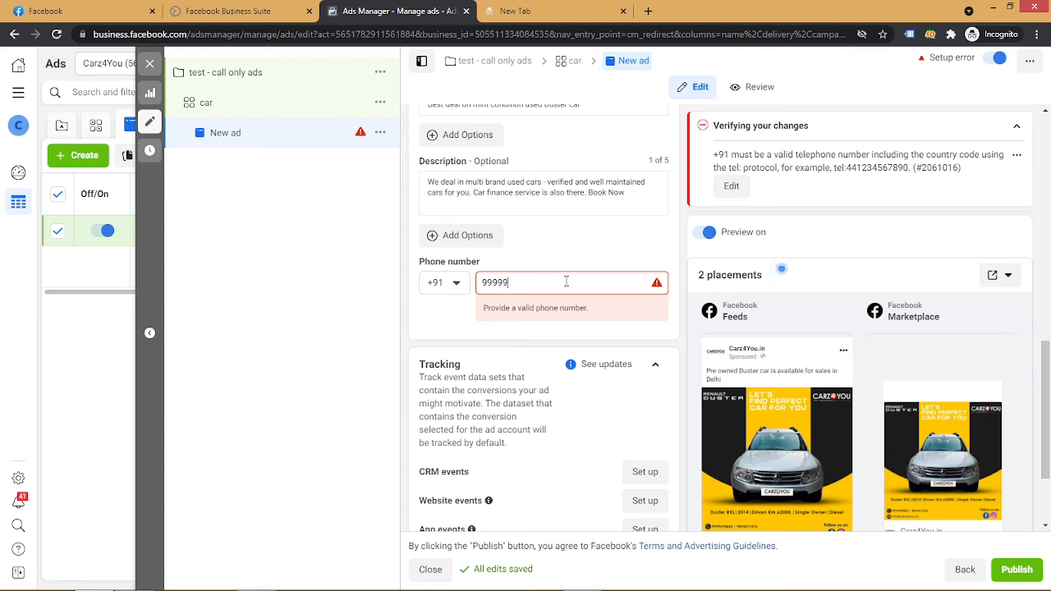
type("99999")
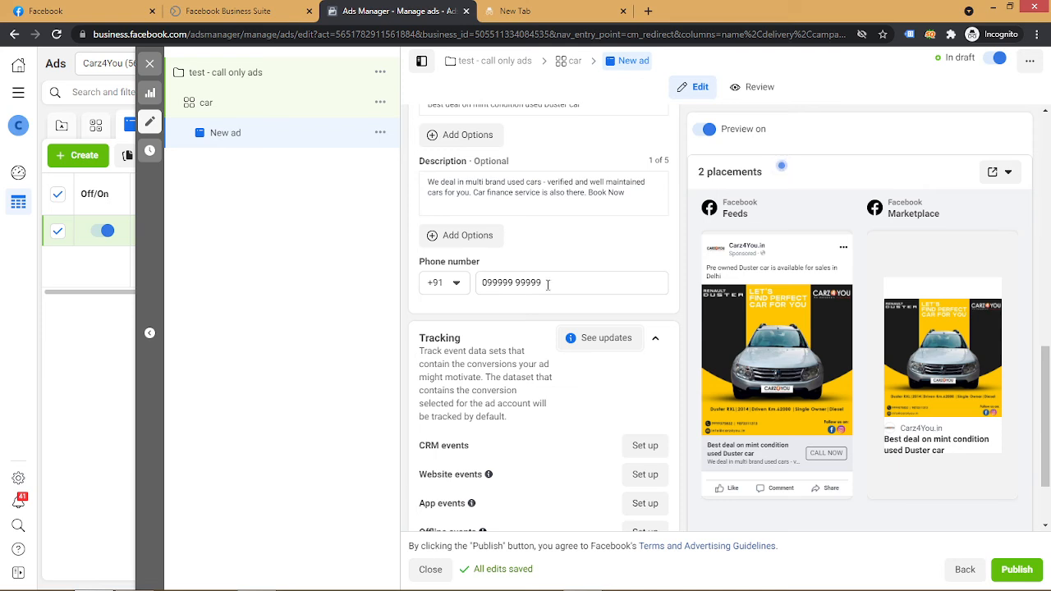
Examine the enlarged Facebook Feeds preview of the ad, including its texts, image and call button, and close it.
scroll(553, 296, "down", 3)
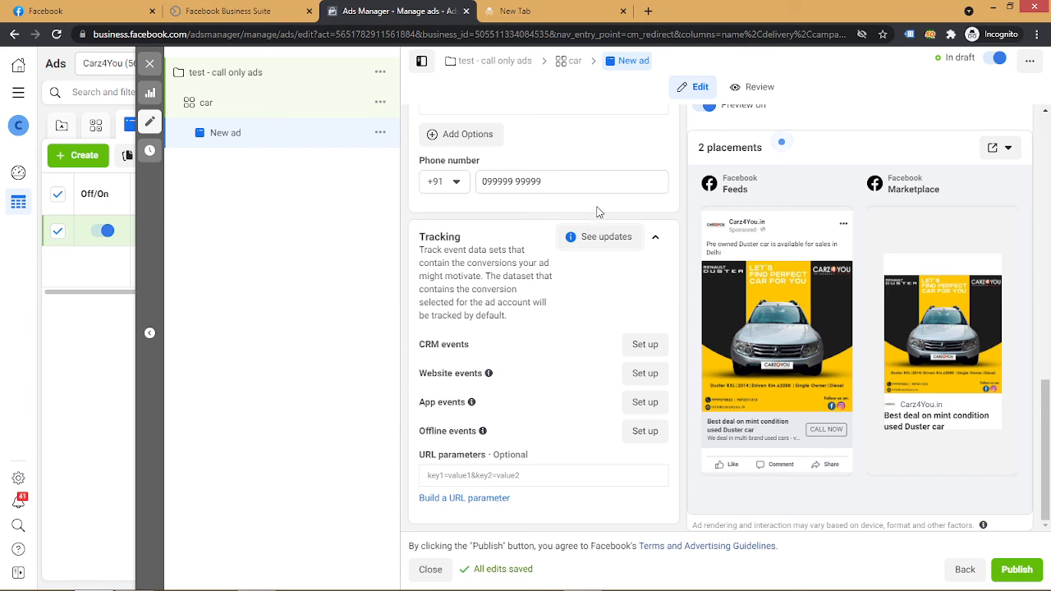
mouse_move(747, 225)
mouse_move(969, 198)
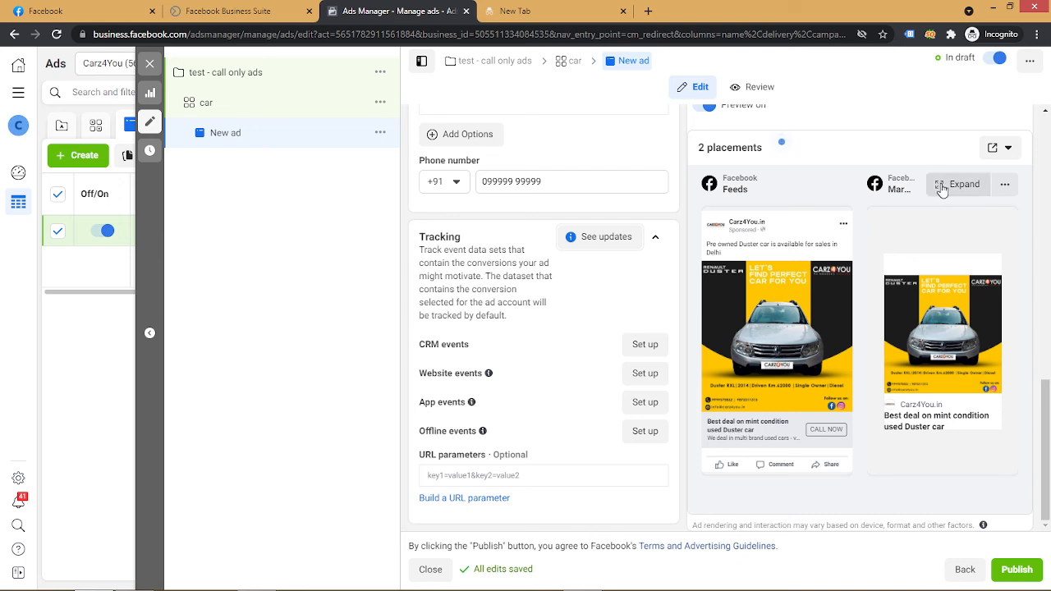
mouse_move(835, 209)
left_click(776, 188)
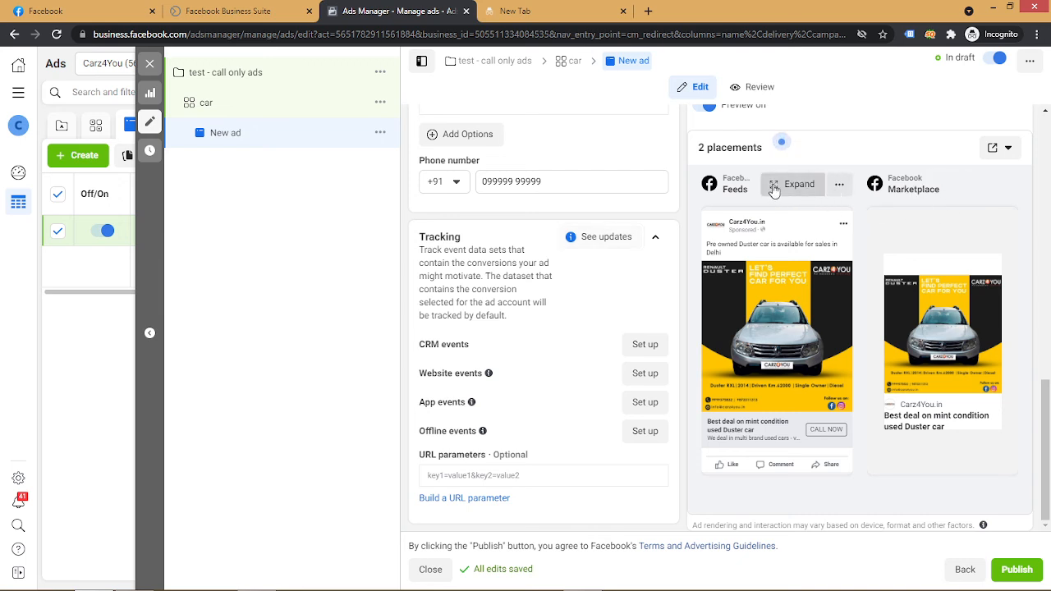
scroll(576, 317, "down", 1)
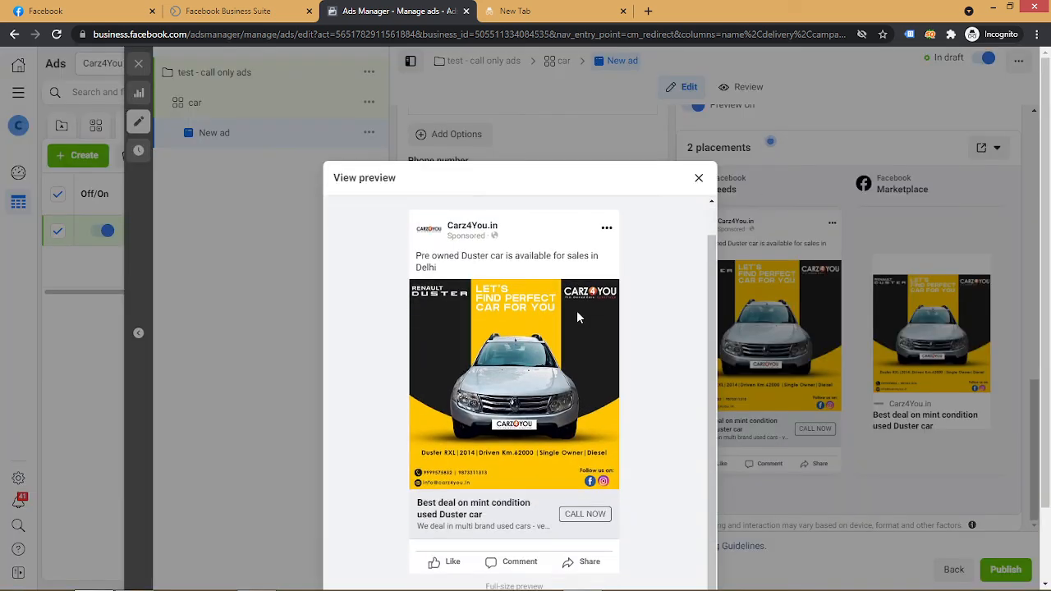
scroll(577, 310, "up", 1)
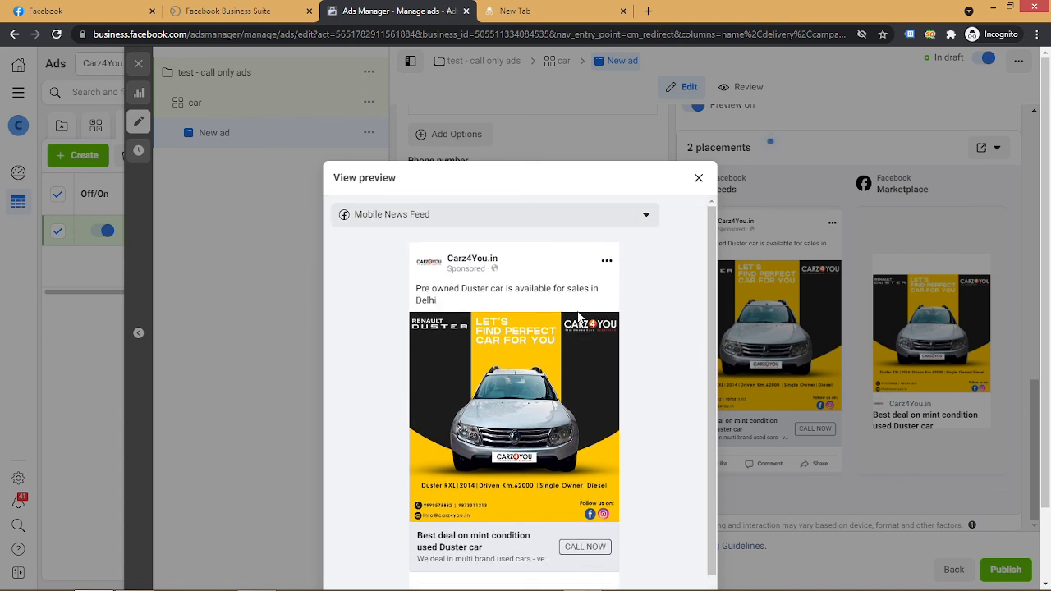
scroll(579, 317, "down", 1)
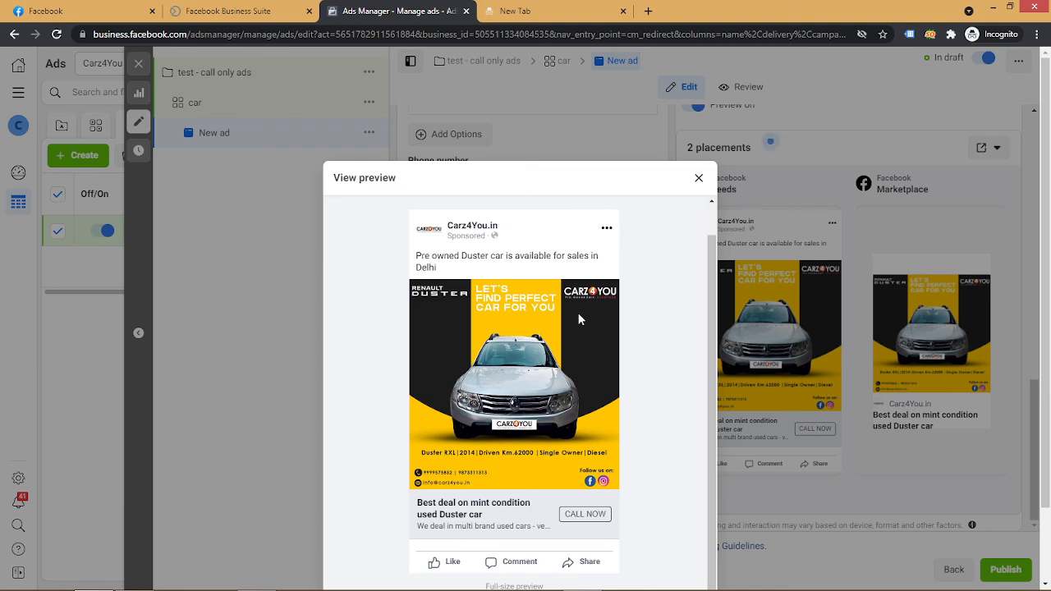
scroll(579, 317, "up", 1)
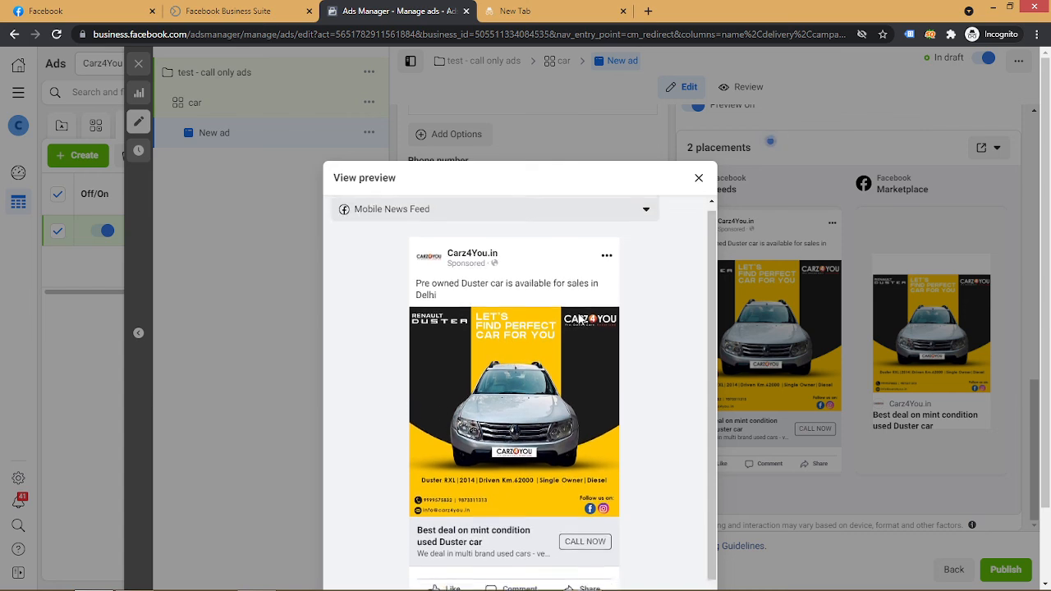
scroll(579, 316, "down", 1)
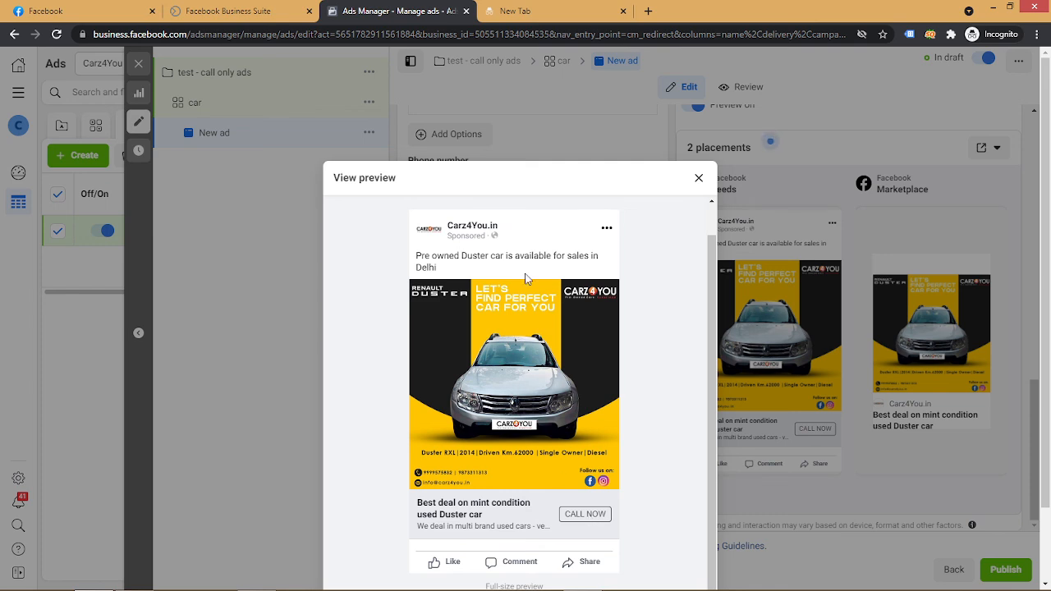
left_click(699, 179)
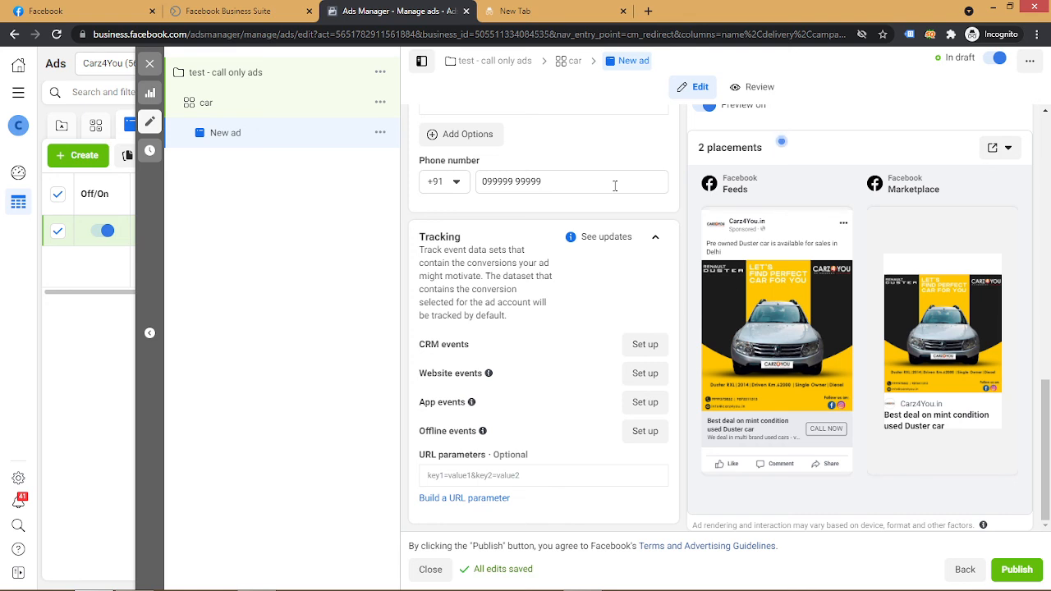
key("alt+Tab")
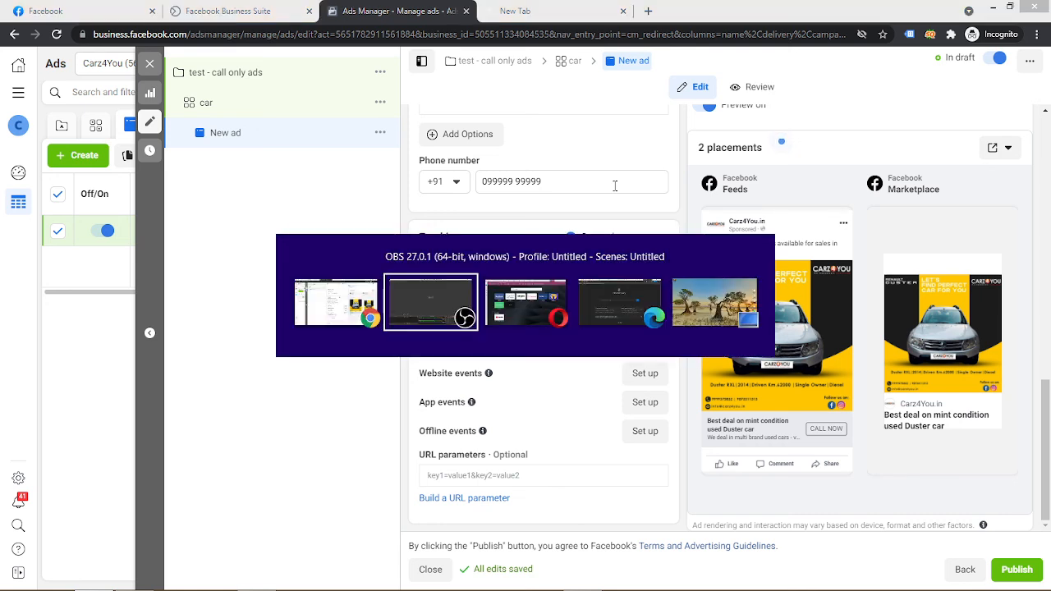
left_click(978, 504)
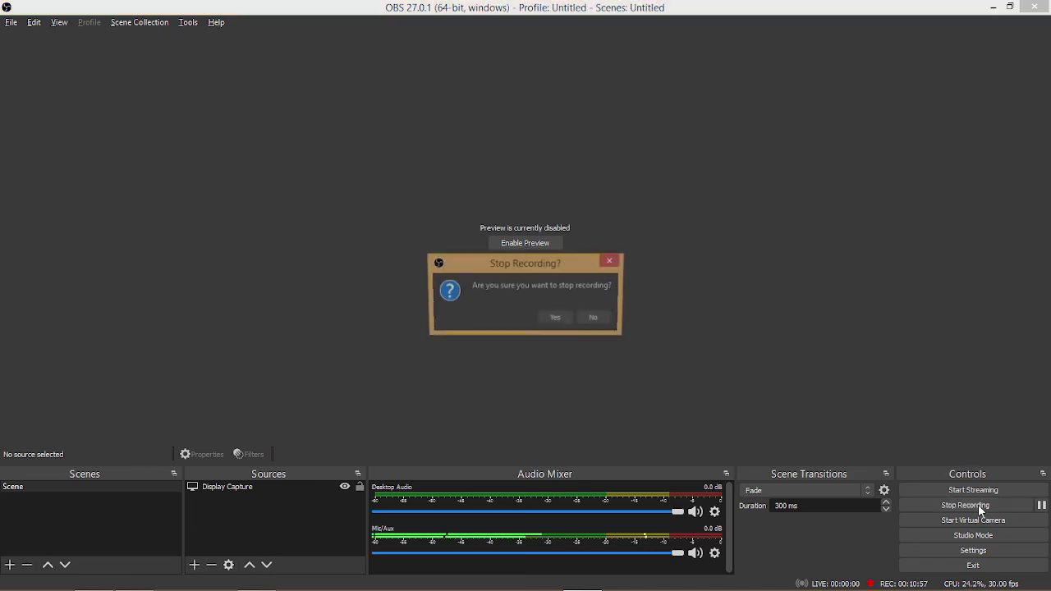